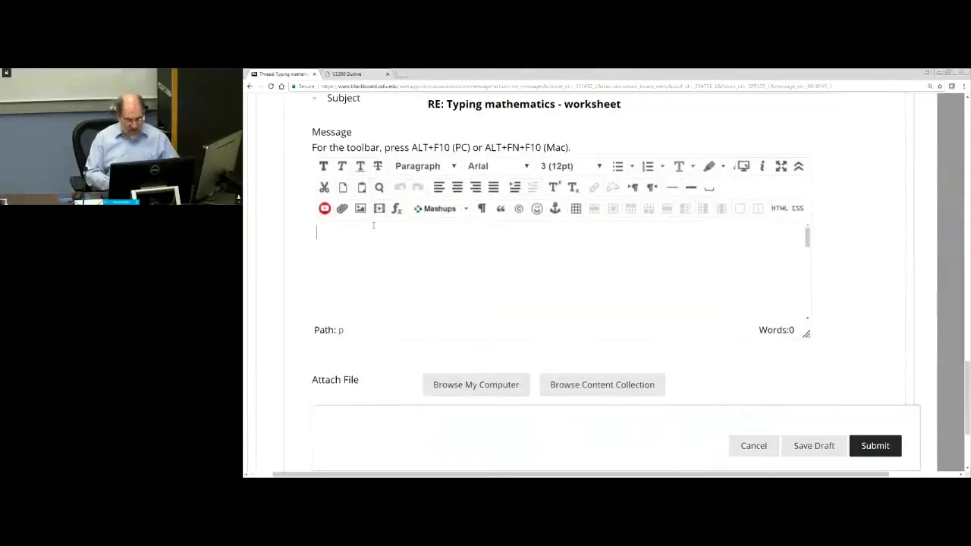
Type the words 'LaTeX' and 'TeX' into the reply's message body
{"action": "type", "text": "LaTeX"}
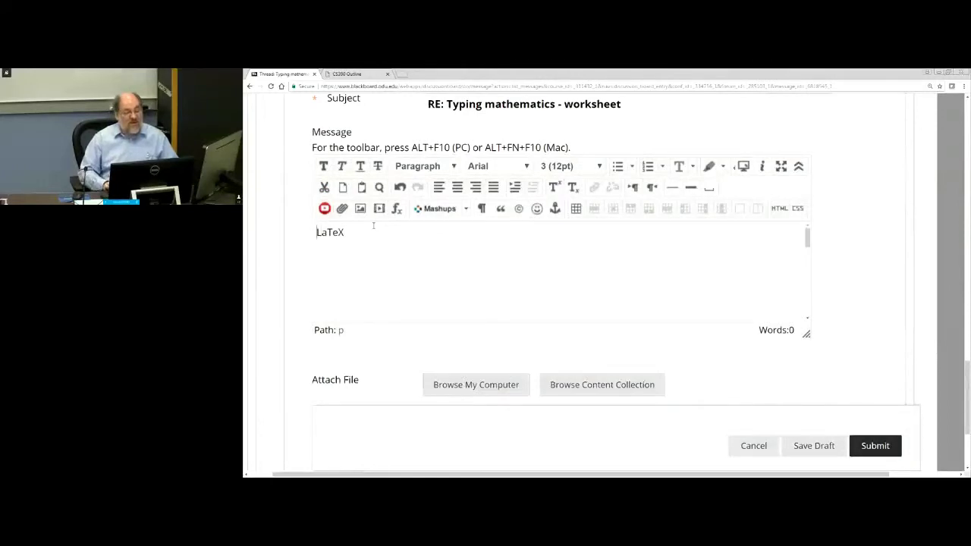
{"action": "type", "text": " TeX"}
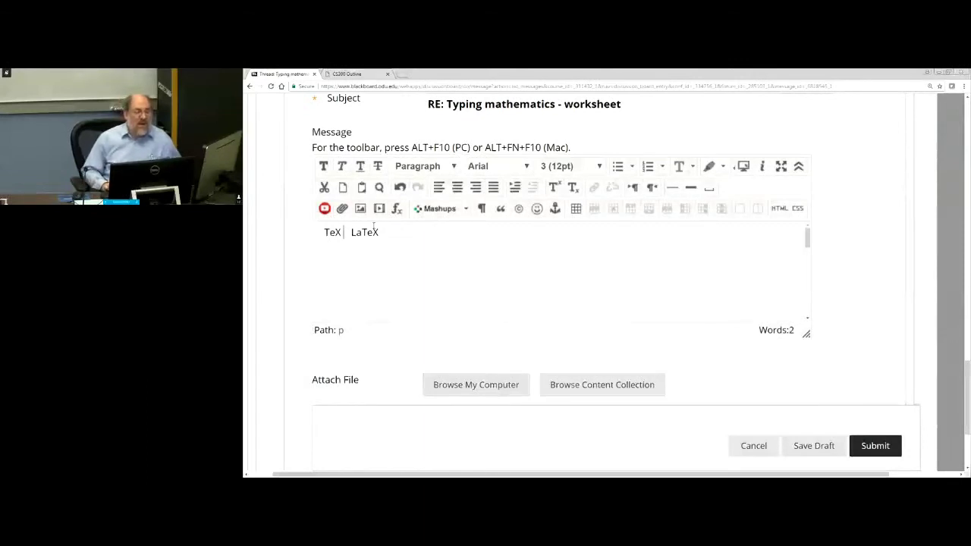
{"action": "key", "text": "shift+Left"}
{"action": "key", "text": "shift+Left"}
{"action": "key", "text": "shift+Left"}
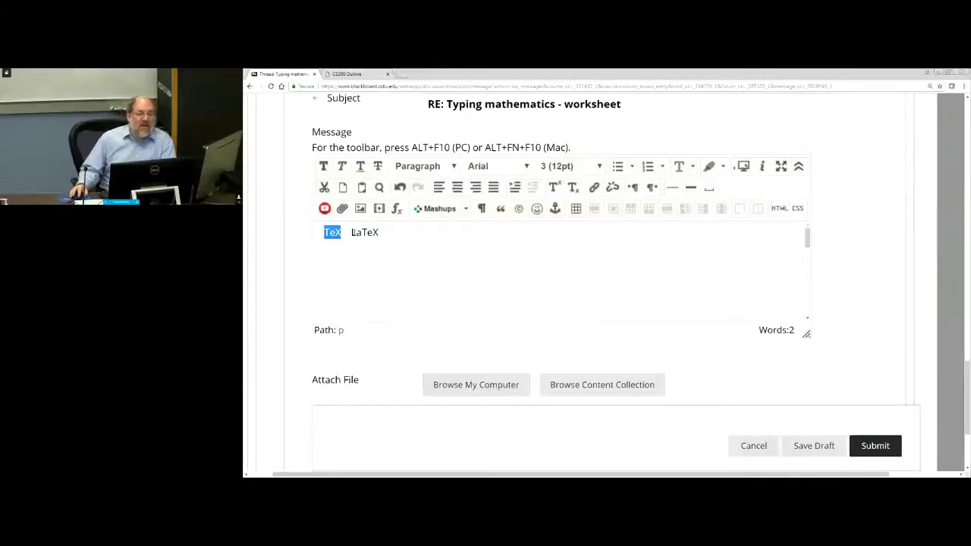
{"action": "left_click_drag", "start_coordinate": [350, 232], "coordinate": [392, 234]}
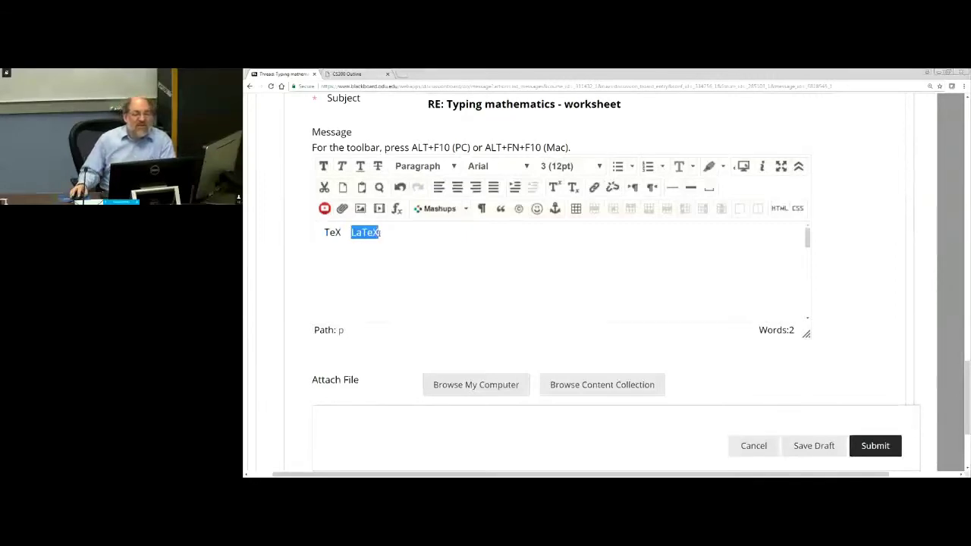
{"action": "left_click", "coordinate": [394, 236]}
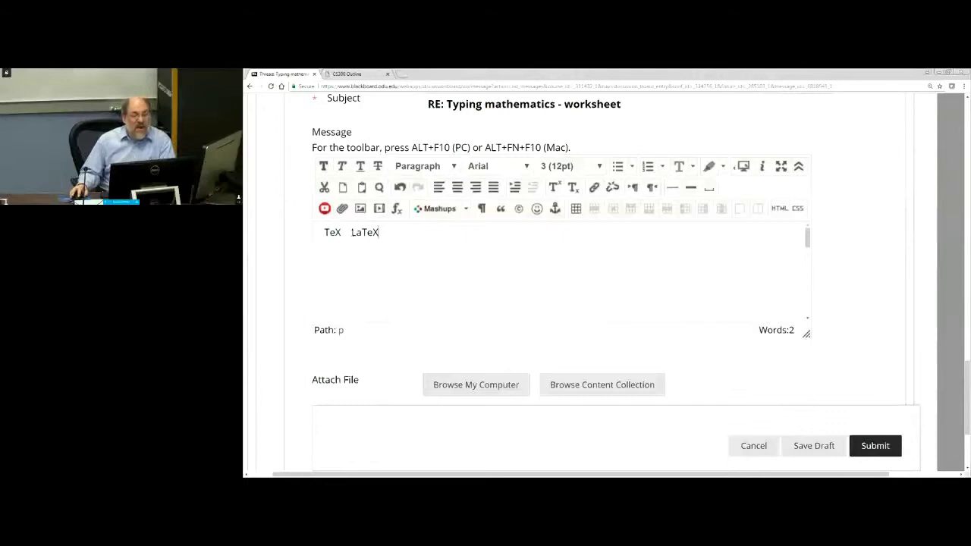
{"action": "left_click_drag", "start_coordinate": [351, 232], "coordinate": [379, 234]}
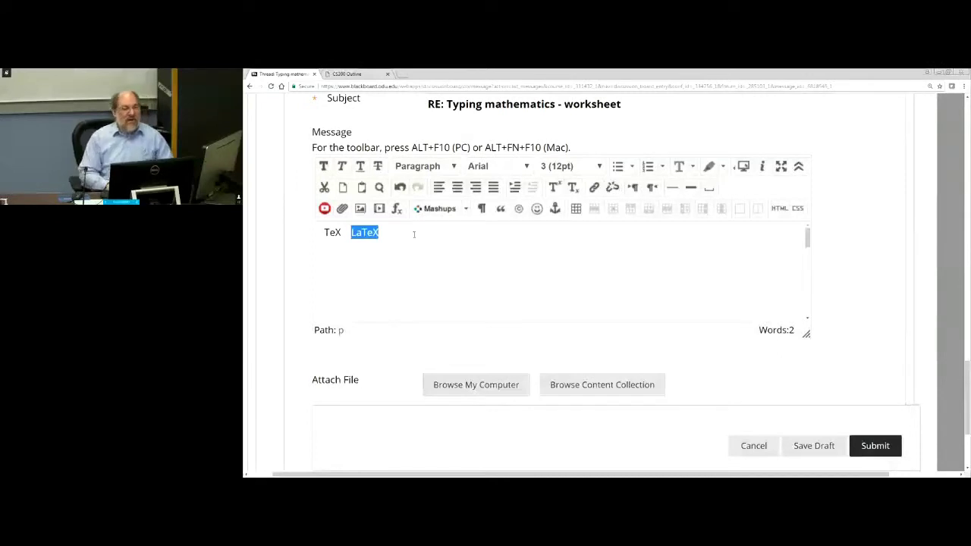
Keep the 'LaTeX' word and start a new line below it
{"action": "key", "text": "BackSpace"}
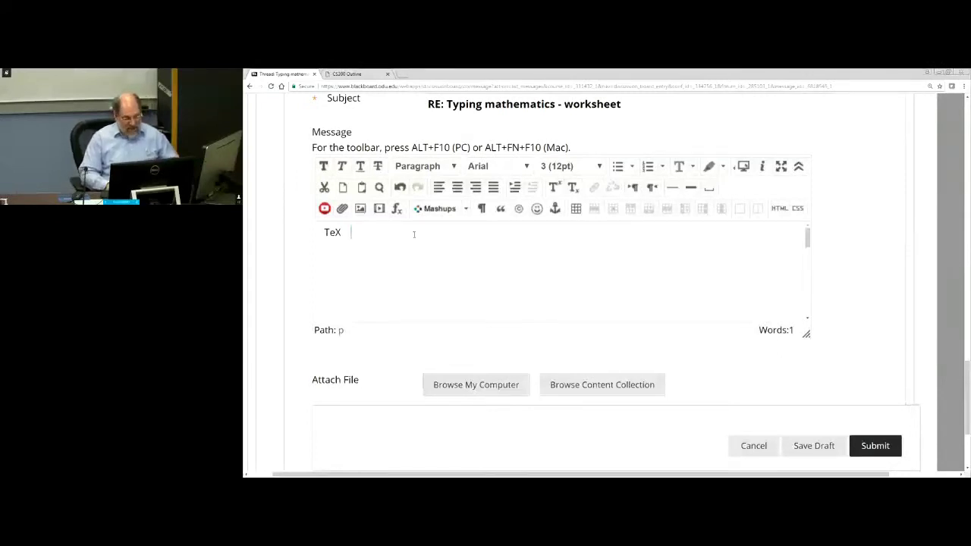
{"action": "key", "text": "ctrl+z"}
{"action": "key", "text": "Right"}
{"action": "key", "text": "Return"}
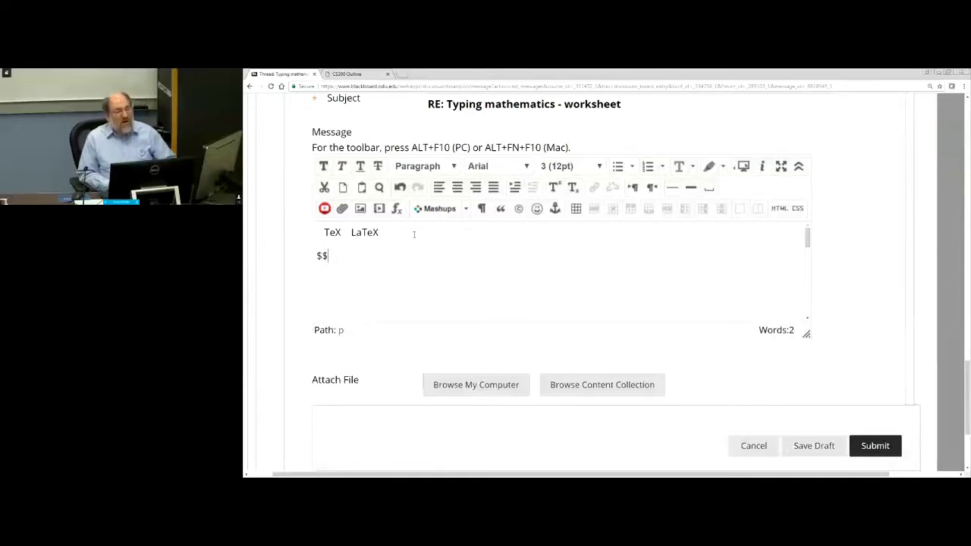
Type the formula $$a^2 + b^2 $$ on the new line
{"action": "type", "text": "$$"}
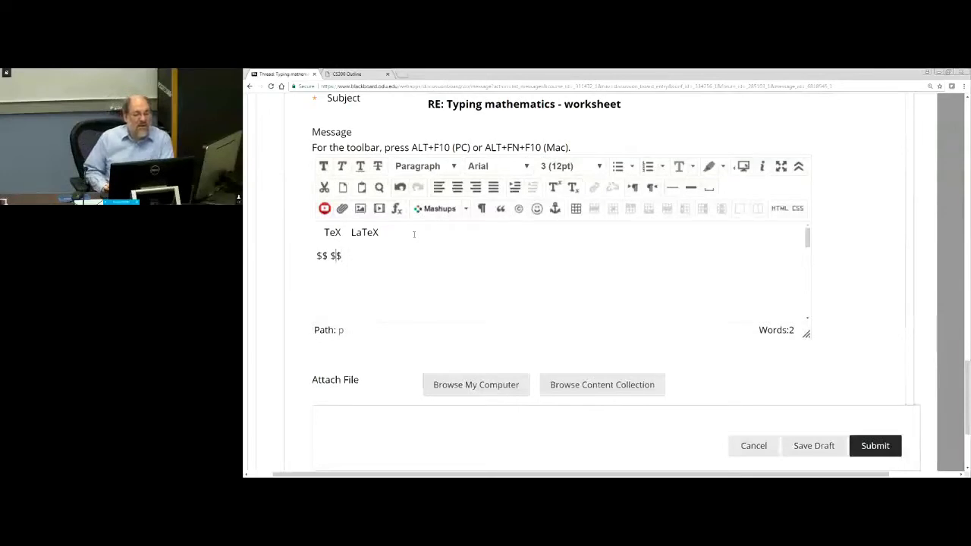
{"action": "key", "text": "Left"}
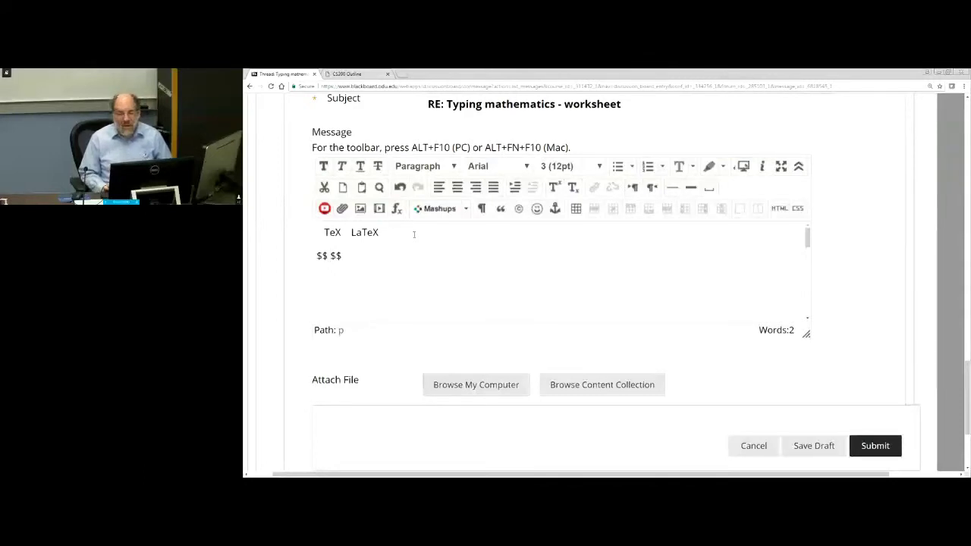
{"action": "key", "text": "Left"}
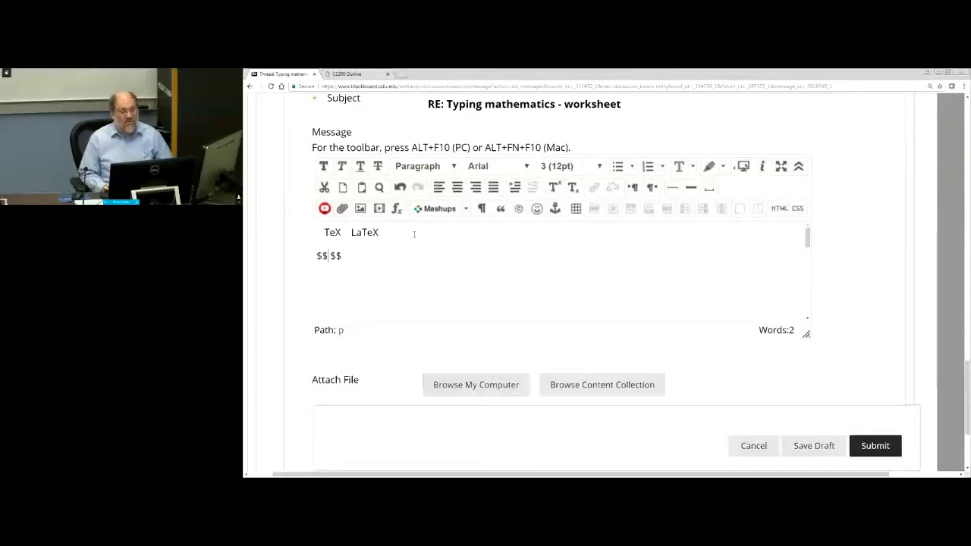
{"action": "type", "text": "a"}
{"action": "type", "text": "^2 + "}
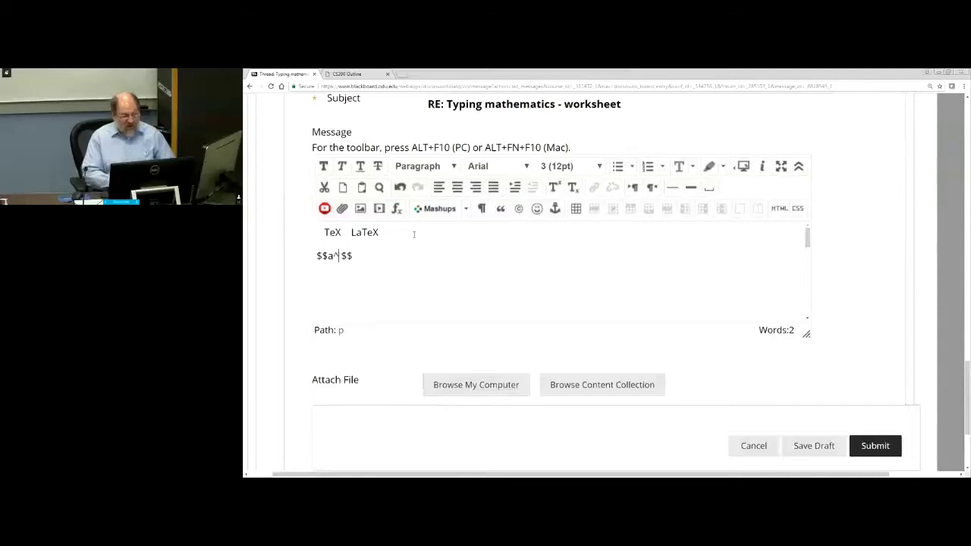
{"action": "type", "text": "b^2"}
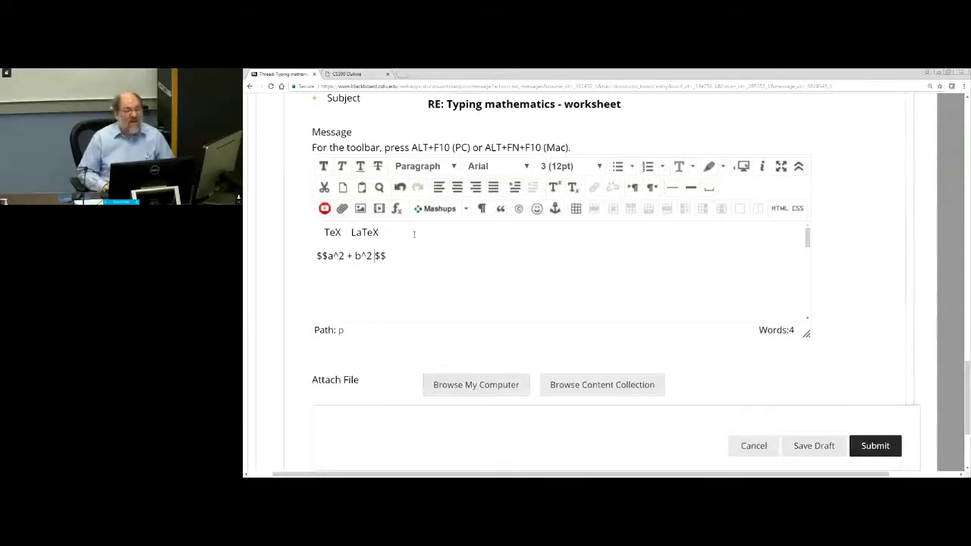
{"action": "key", "text": "Left"}
{"action": "key", "text": "Left"}
{"action": "key", "text": "Left"}
{"action": "key", "text": "Left"}
{"action": "key", "text": "Left"}
{"action": "key", "text": "Left"}
{"action": "key", "text": "Left"}
{"action": "key", "text": "Left"}
{"action": "key", "text": "Left"}
{"action": "key", "text": "shift+Right"}
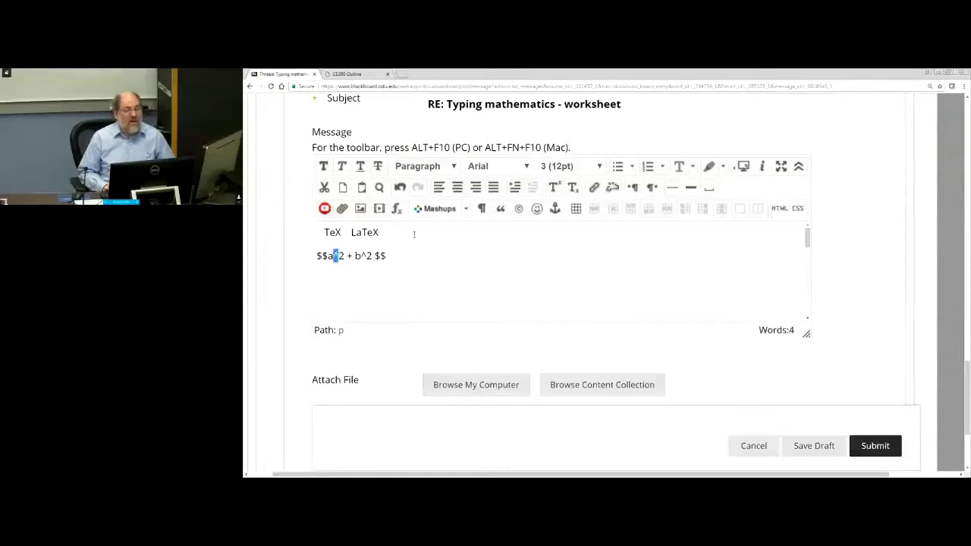
{"action": "key", "text": "Right"}
{"action": "key", "text": "shift+Right"}
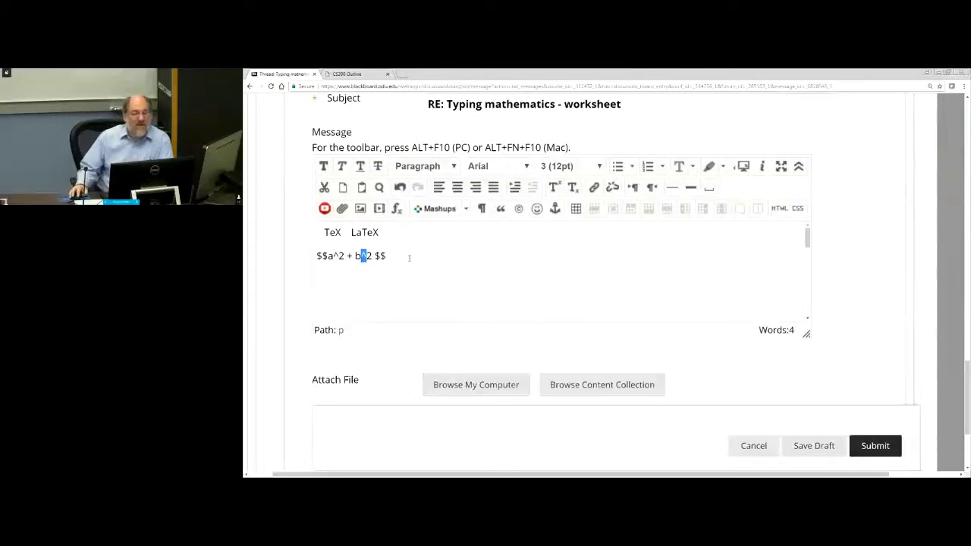
{"action": "left_click", "coordinate": [409, 258]}
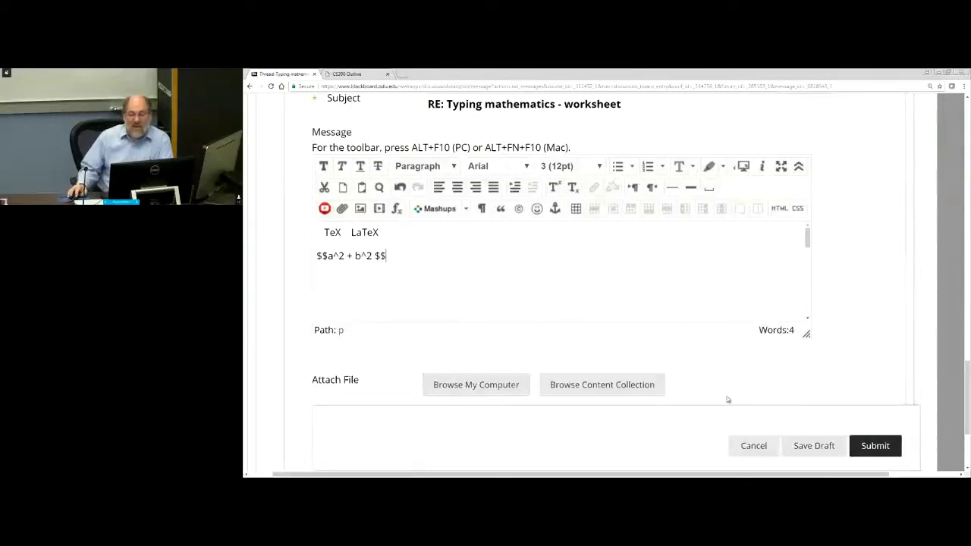
Post the reply, then reopen it for editing
{"action": "left_click", "coordinate": [875, 446]}
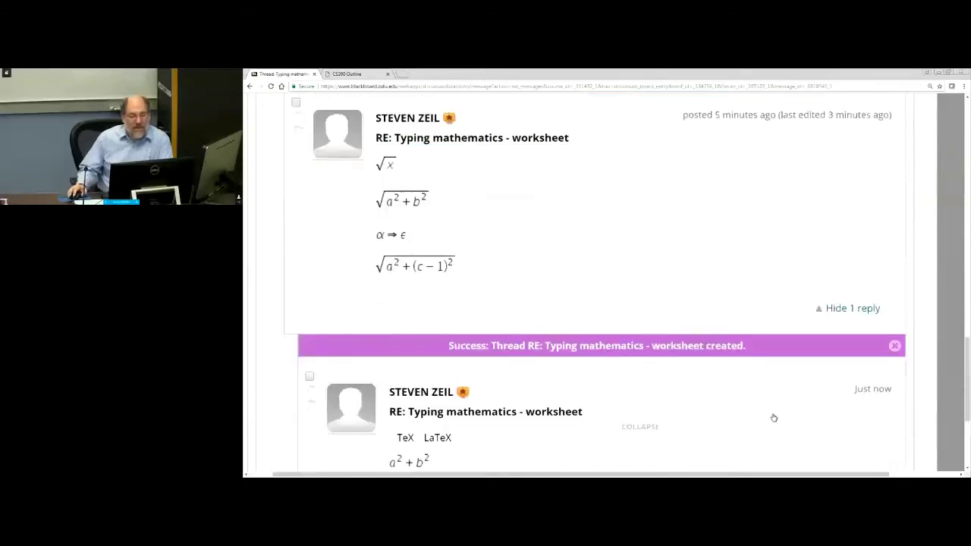
{"action": "scroll", "coordinate": [771, 418], "scroll_direction": "down", "scroll_amount": 3}
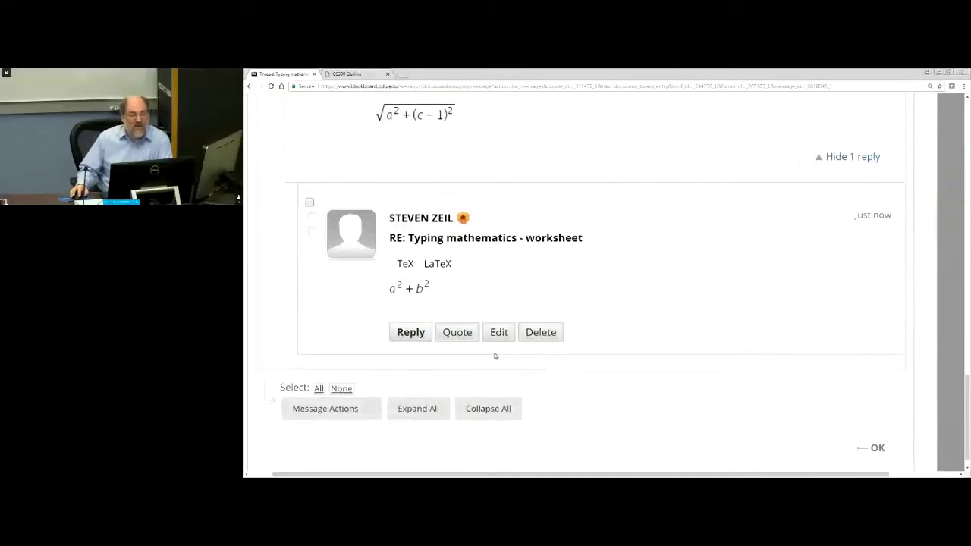
{"action": "left_click", "coordinate": [499, 337]}
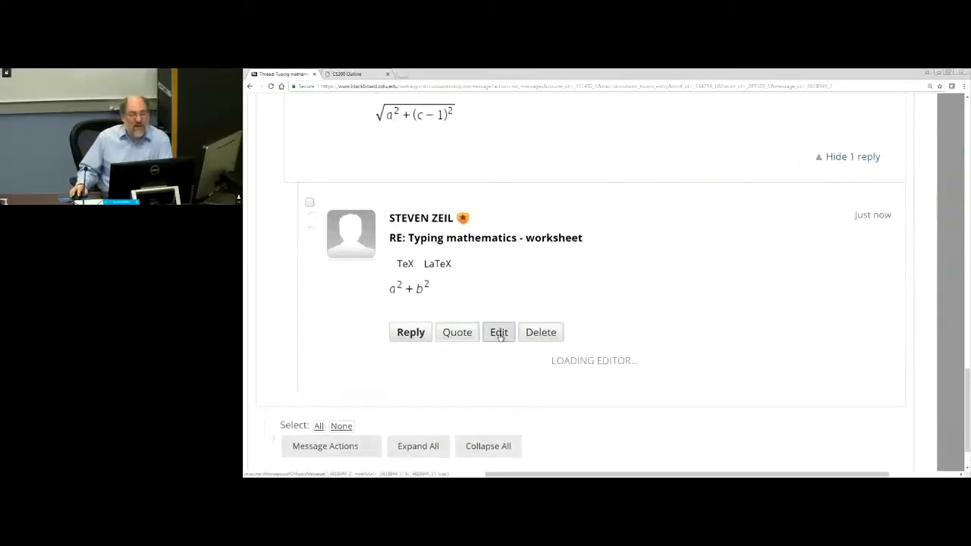
{"action": "scroll", "coordinate": [410, 381], "scroll_direction": "down", "scroll_amount": 2}
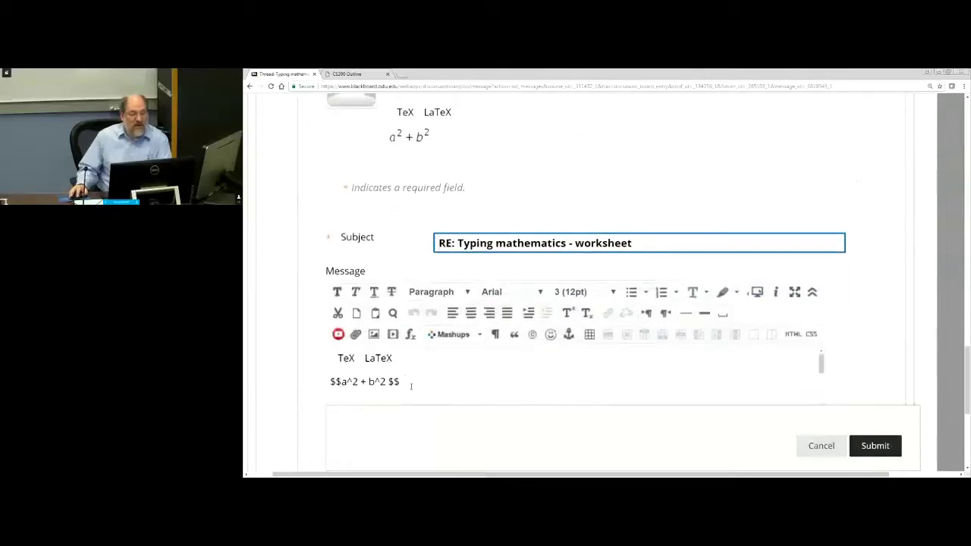
Add a copy of the formula wrapped as \sqrt{a^2 + b^2} below it, and resubmit
{"action": "left_click", "coordinate": [410, 386]}
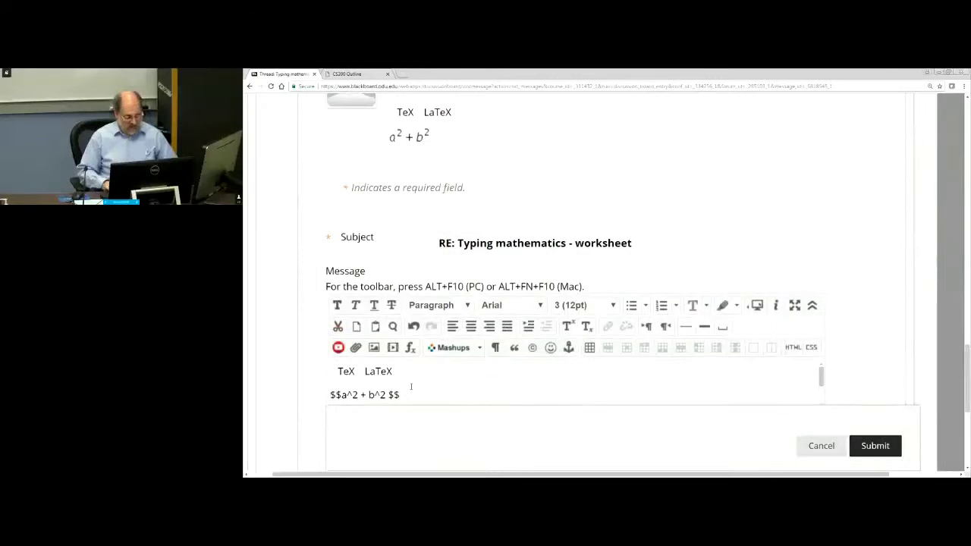
{"action": "key", "text": "shift+End"}
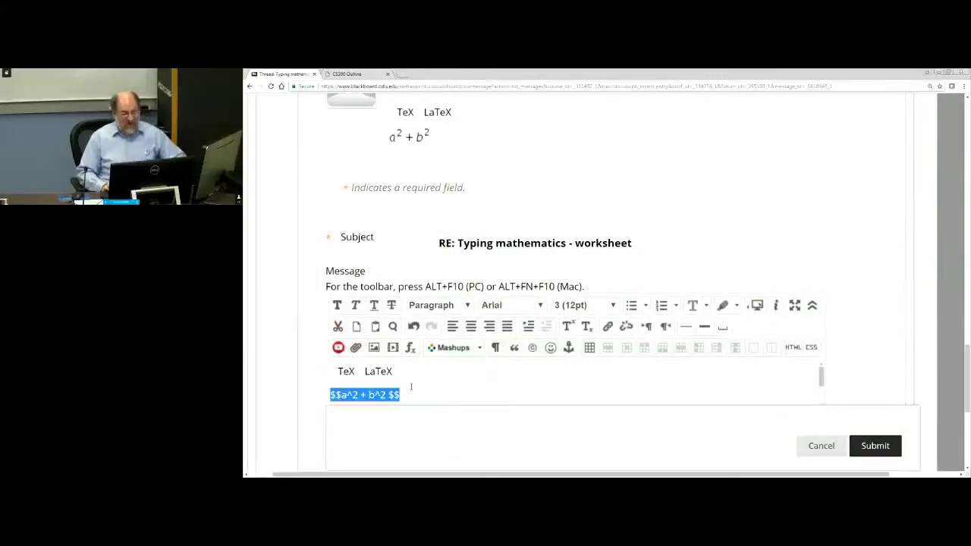
{"action": "left_click", "coordinate": [411, 387]}
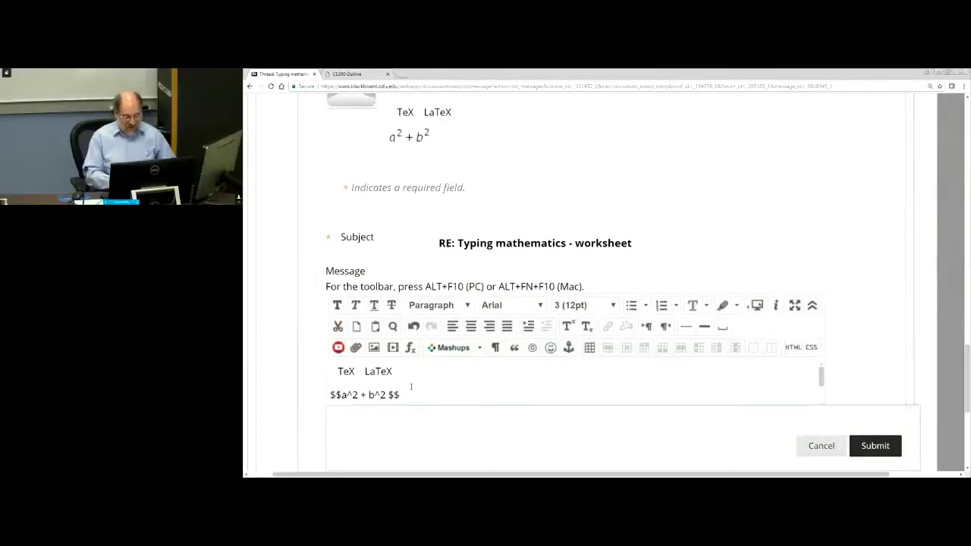
{"action": "key", "text": "Return"}
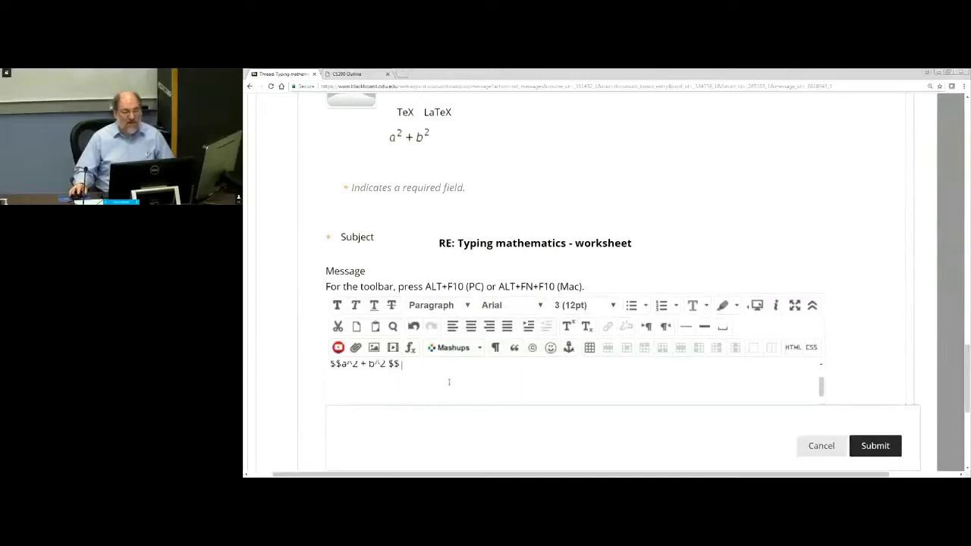
{"action": "key", "text": "BackSpace"}
{"action": "left_click", "coordinate": [340, 380]}
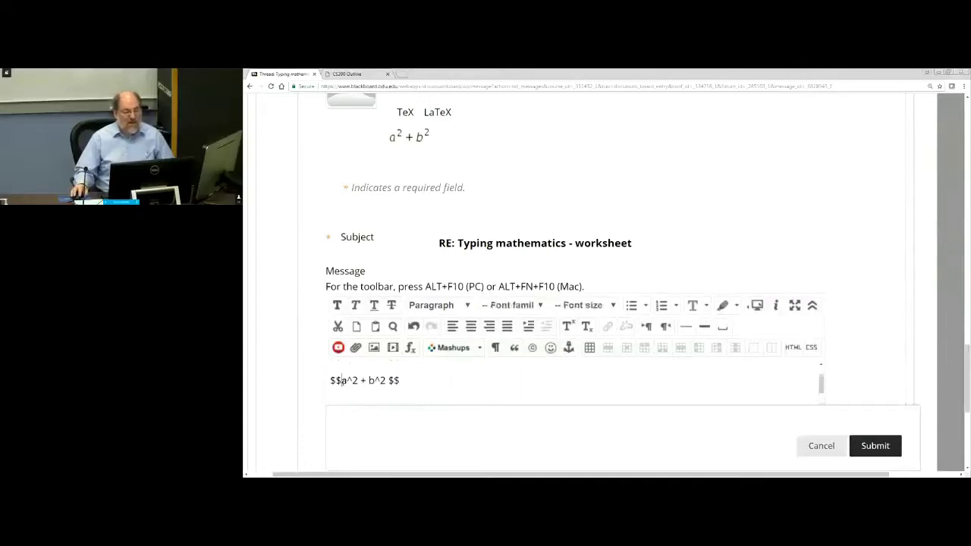
{"action": "type", "text": "\\sqr"}
{"action": "type", "text": "t{"}
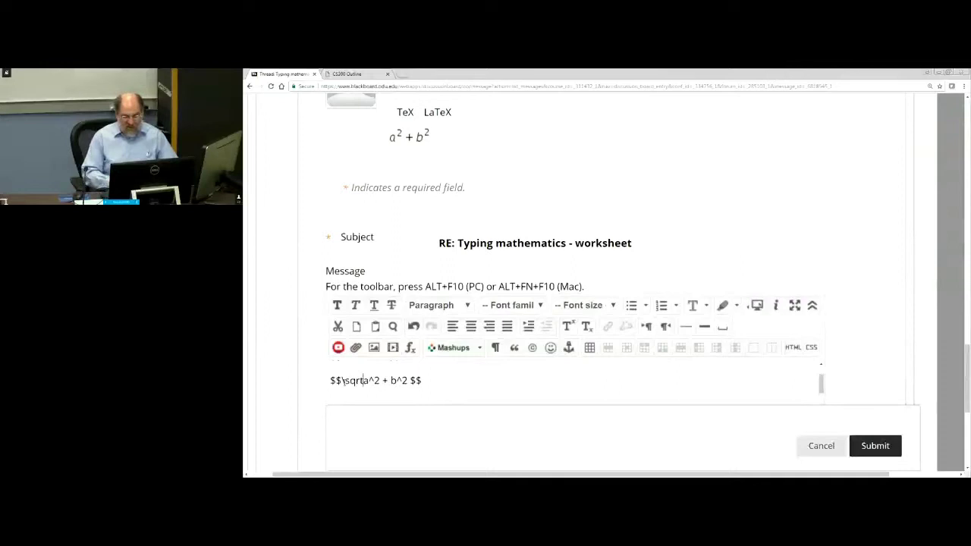
{"action": "key", "text": "Right"}
{"action": "key", "text": "Right"}
{"action": "key", "text": "Right"}
{"action": "key", "text": "Right"}
{"action": "key", "text": "Right"}
{"action": "key", "text": "Right"}
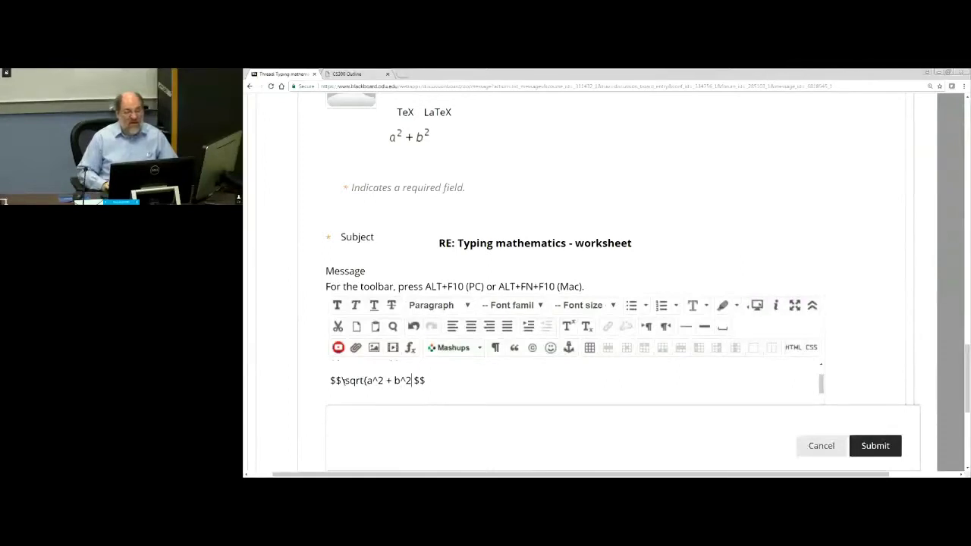
{"action": "type", "text": "}"}
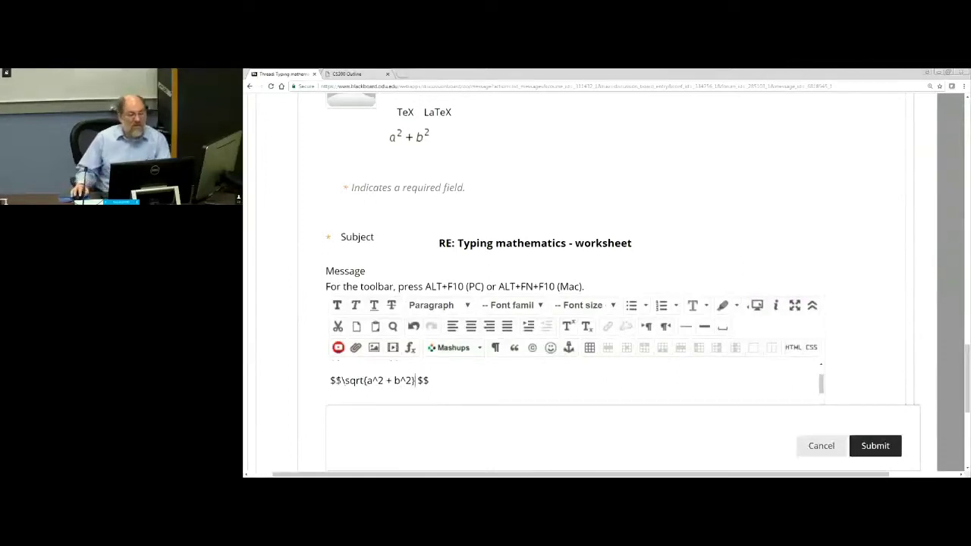
{"action": "left_click", "coordinate": [883, 448]}
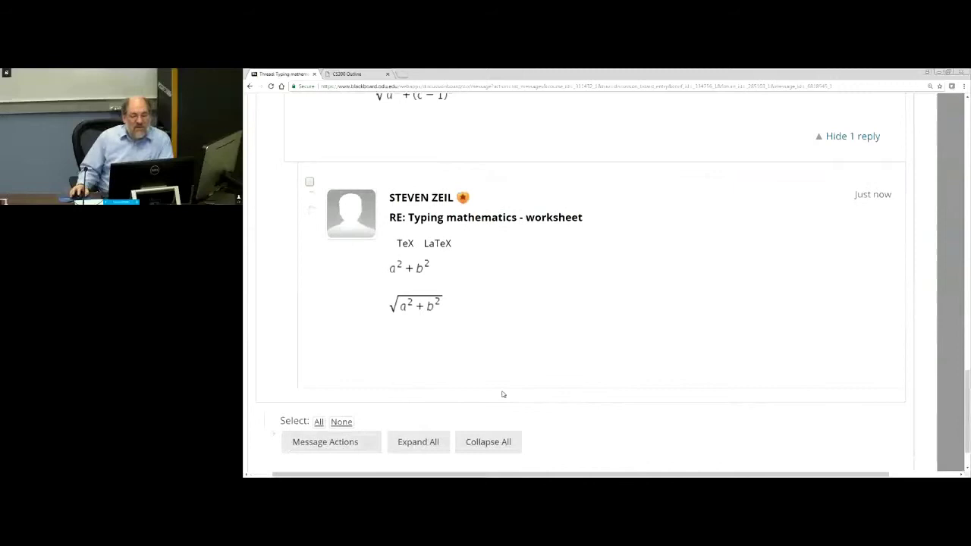
Reopen the reply for editing and move the caret through the square-root formula
{"action": "left_click", "coordinate": [506, 370]}
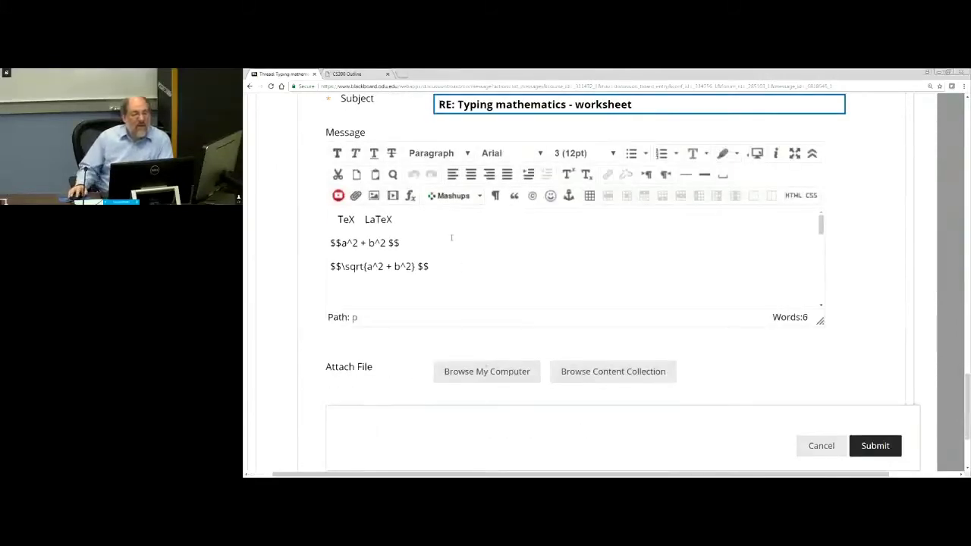
{"action": "left_click", "coordinate": [365, 266]}
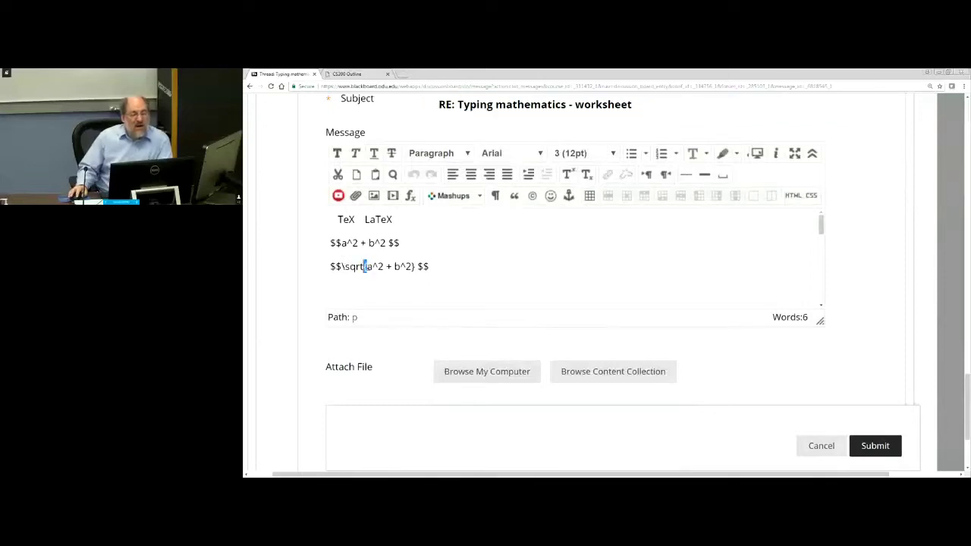
{"action": "left_click", "coordinate": [412, 280]}
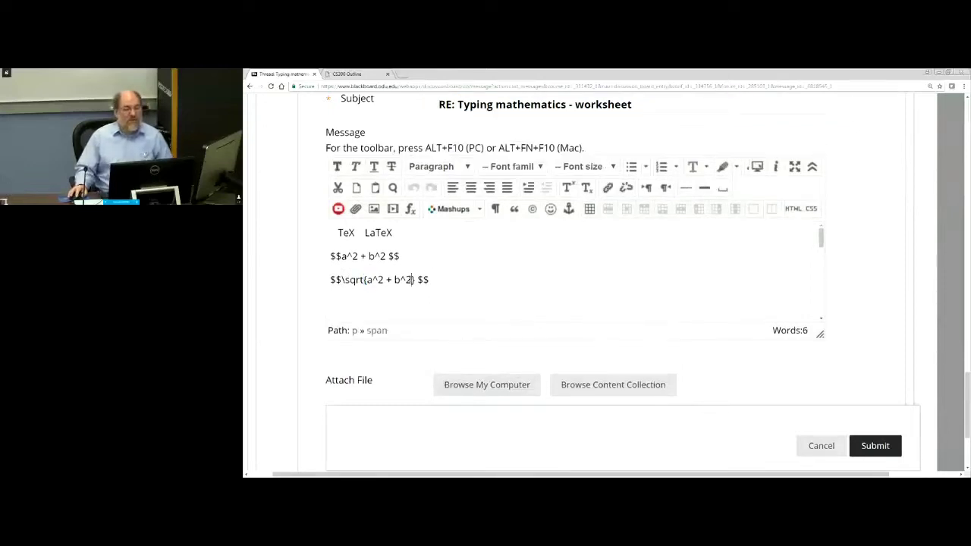
{"action": "left_click", "coordinate": [413, 281]}
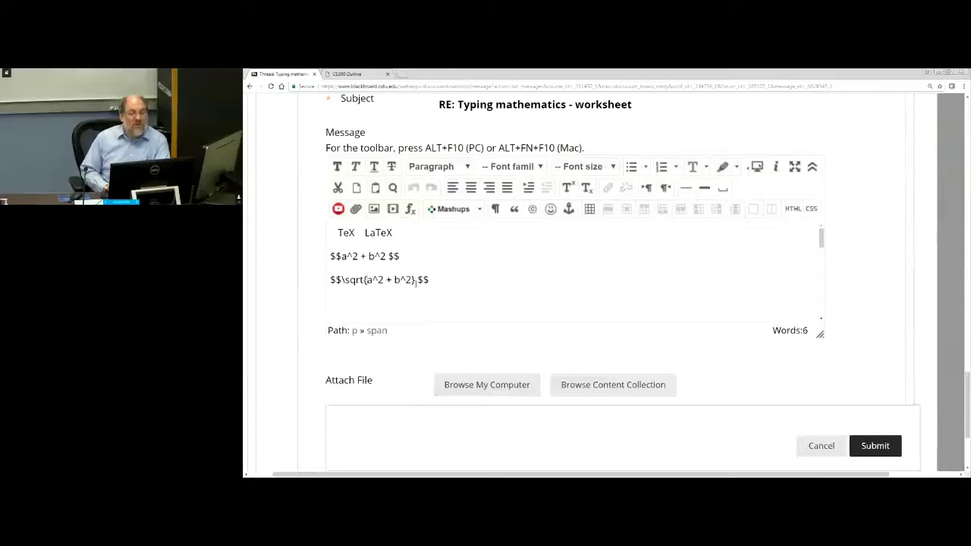
{"action": "key", "text": "Left"}
{"action": "key", "text": "Left"}
{"action": "key", "text": "Left"}
{"action": "key", "text": "Left"}
{"action": "key", "text": "Left"}
{"action": "key", "text": "Left"}
{"action": "key", "text": "Left"}
{"action": "key", "text": "Left"}
{"action": "key", "text": "Left"}
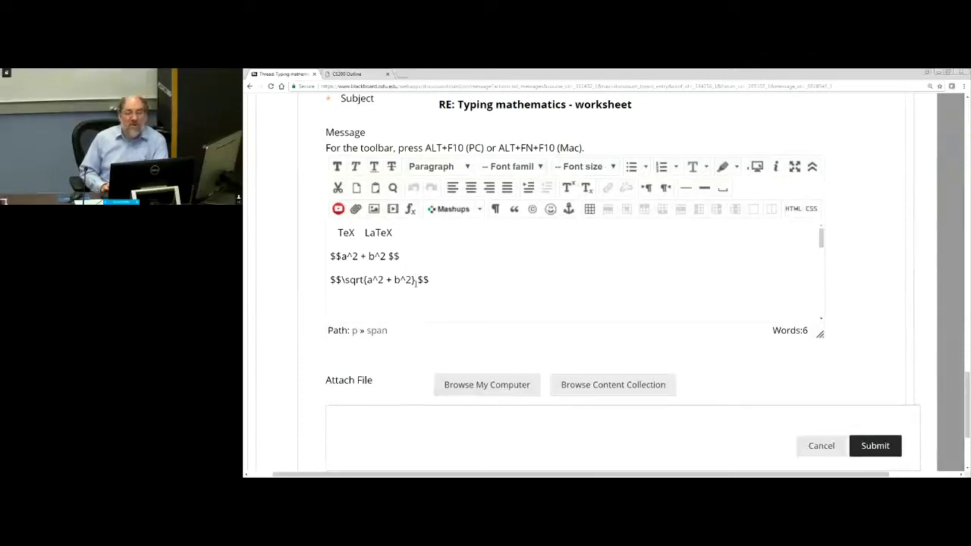
{"action": "key", "text": "Left"}
{"action": "key", "text": "Left"}
{"action": "key", "text": "Left"}
{"action": "key", "text": "Left"}
{"action": "key", "text": "Left"}
{"action": "key", "text": "Left"}
{"action": "key", "text": "Left"}
{"action": "key", "text": "Left"}
{"action": "key", "text": "Left"}
{"action": "key", "text": "Left"}
{"action": "key", "text": "Left"}
{"action": "key", "text": "Left"}
{"action": "key", "text": "Left"}
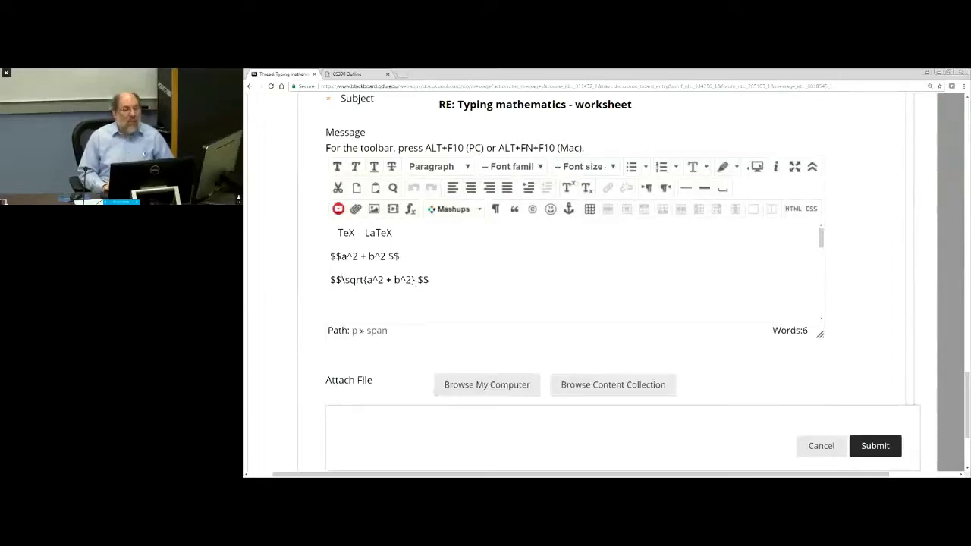
Begin a third line with $$a below the \sqrt formula
{"action": "key", "text": "shift+Right"}
{"action": "key", "text": "shift+Right"}
{"action": "key", "text": "shift+Right"}
{"action": "key", "text": "shift+Right"}
{"action": "key", "text": "shift+Right"}
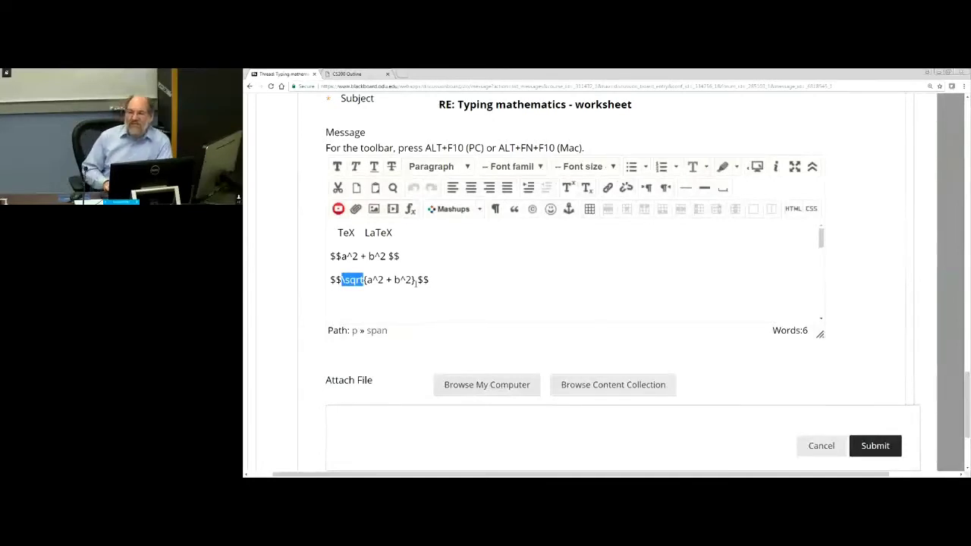
{"action": "left_click", "coordinate": [416, 282]}
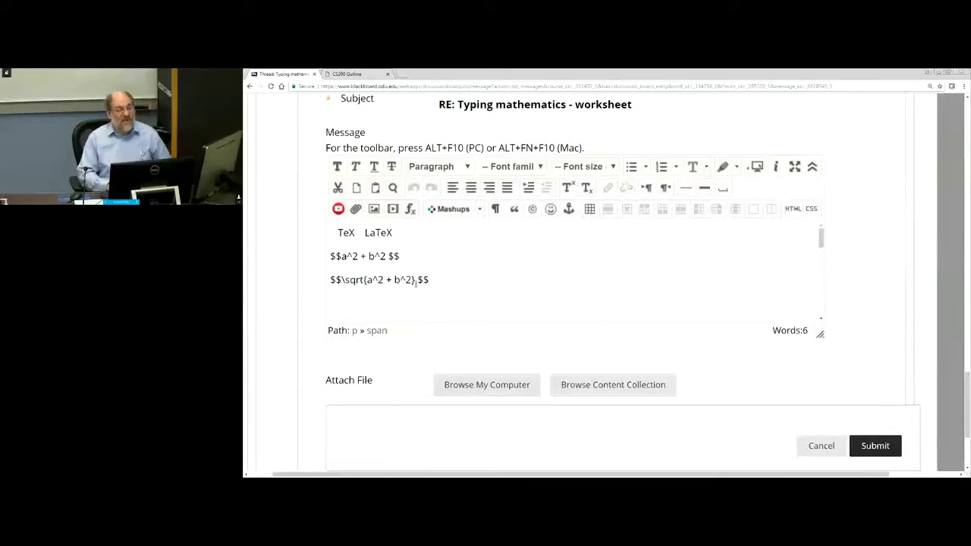
{"action": "key", "text": "Return"}
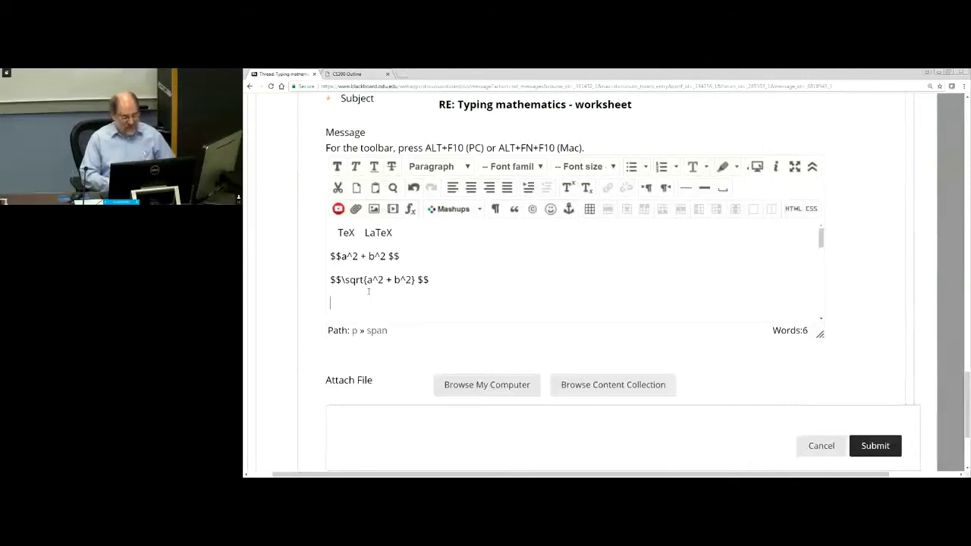
{"action": "type", "text": "$$"}
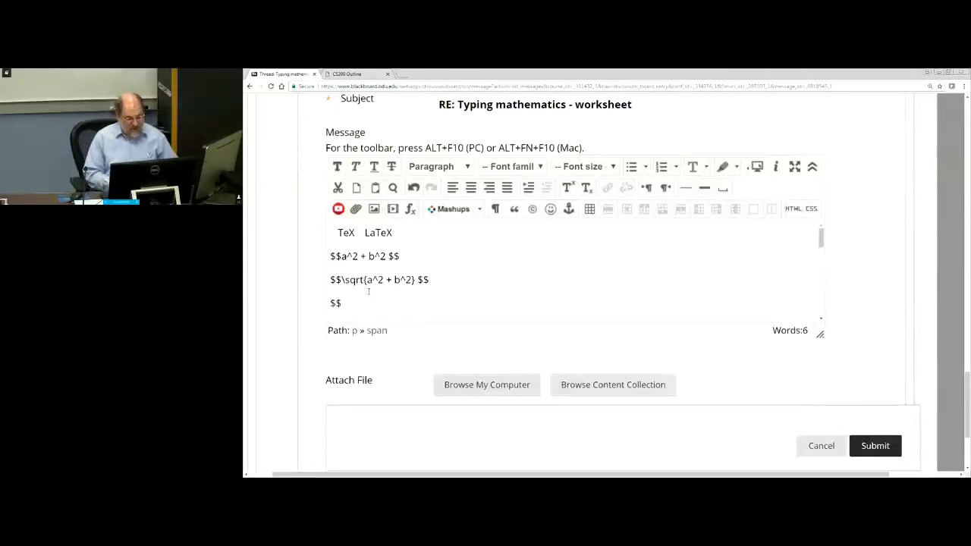
{"action": "type", "text": "a"}
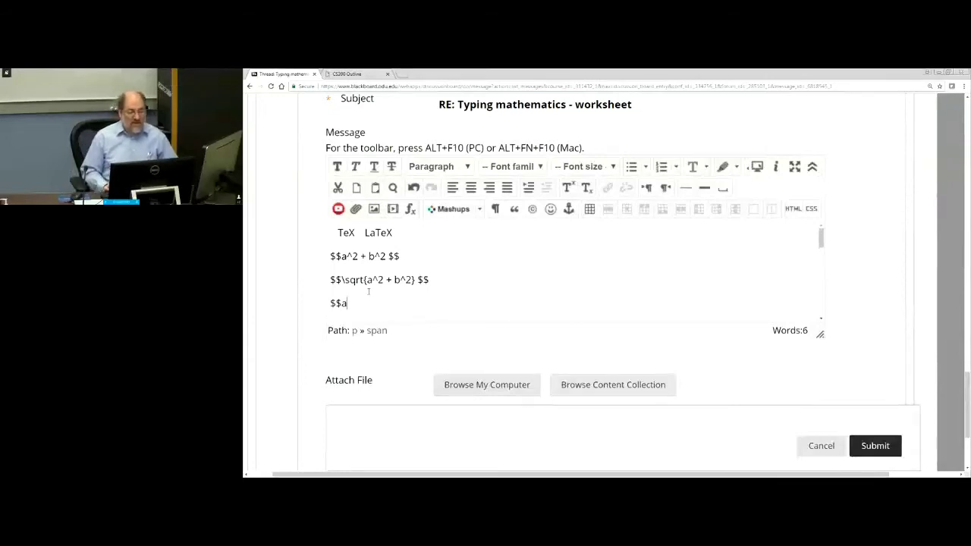
Complete the line as $$a_i^2 + b_j^2$$, correcting a mistyped ^i
{"action": "type", "text": "^i"}
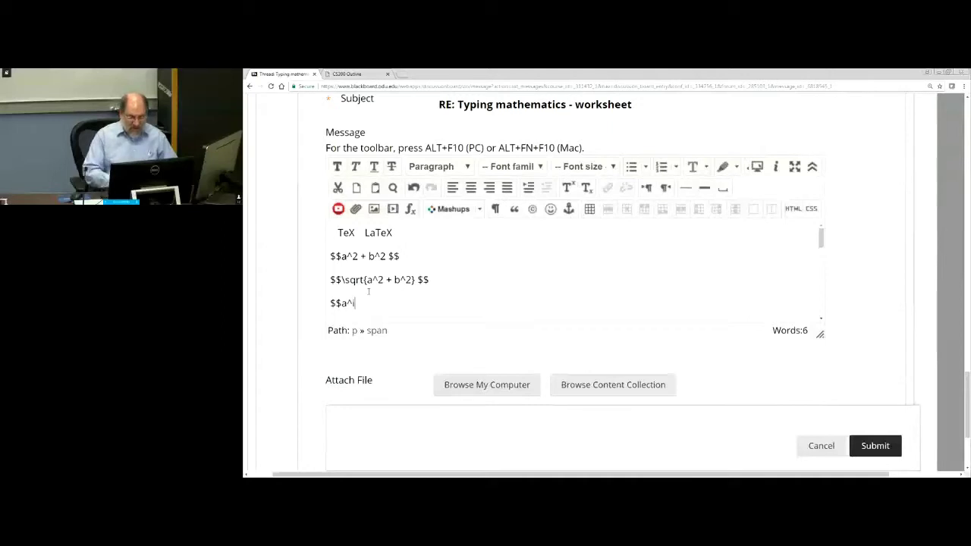
{"action": "key", "text": "BackSpace"}
{"action": "key", "text": "BackSpace"}
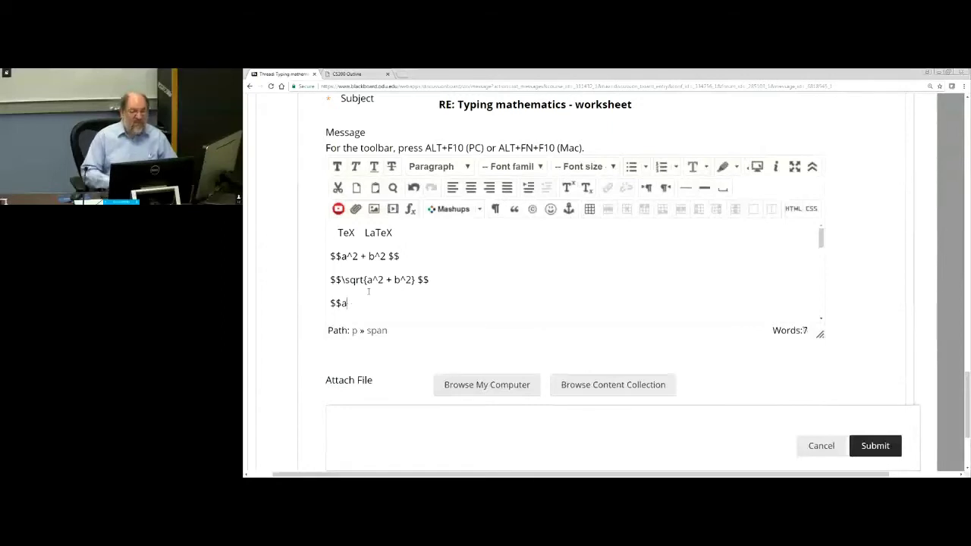
{"action": "type", "text": "_"}
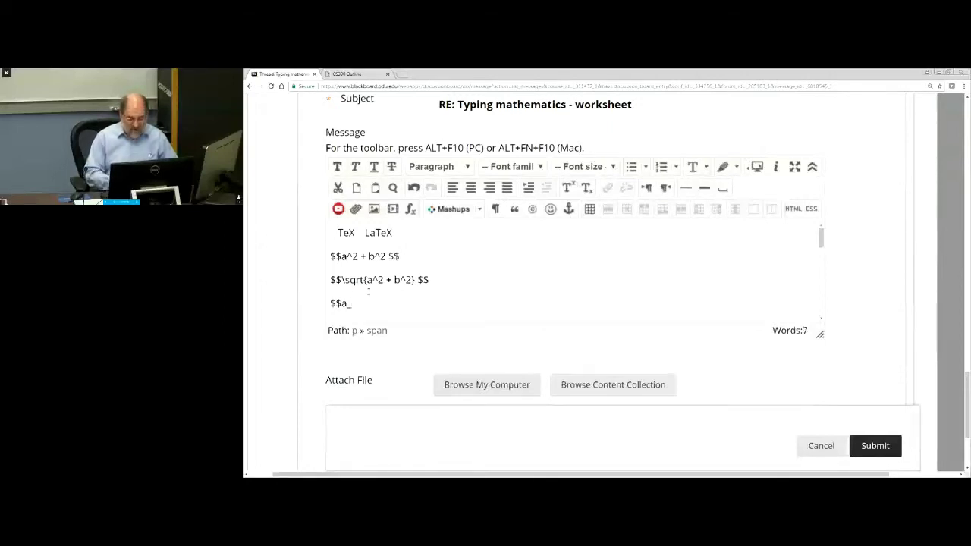
{"action": "type", "text": "i"}
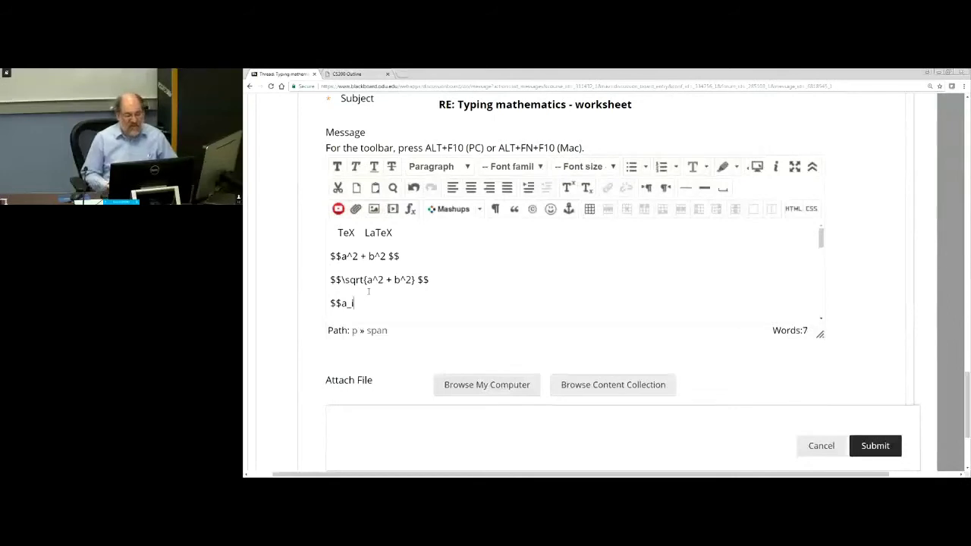
{"action": "type", "text": "^2 "}
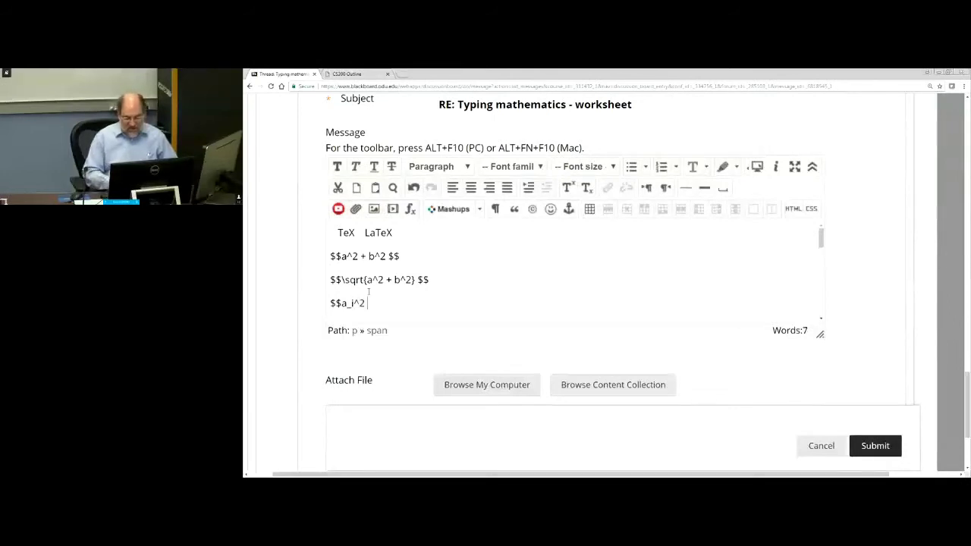
{"action": "type", "text": "+ b_"}
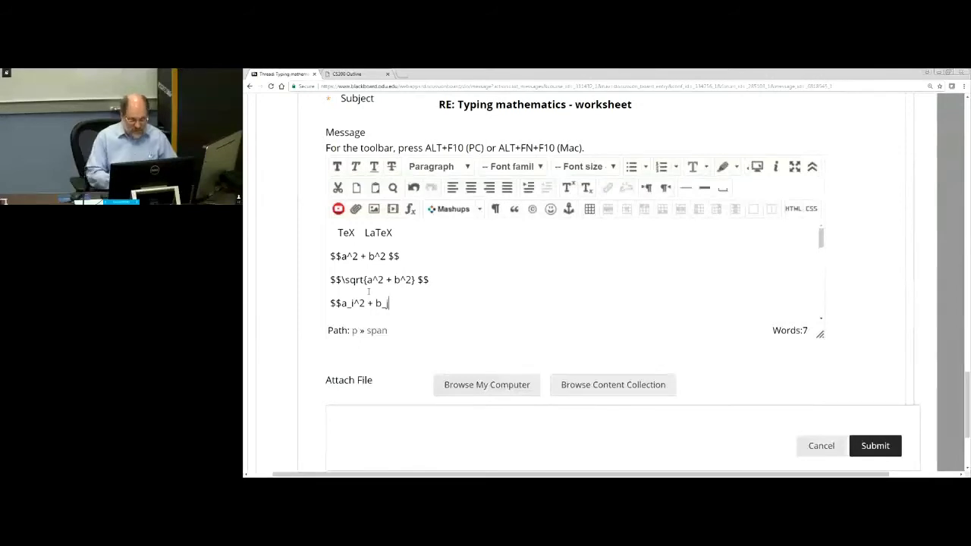
{"action": "type", "text": "j^2$$"}
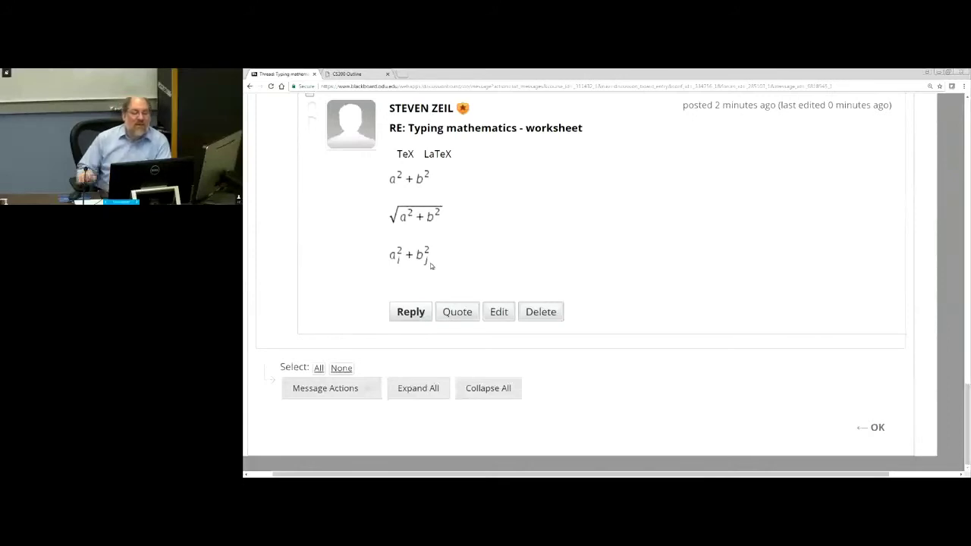
{"action": "scroll", "coordinate": [471, 255], "scroll_direction": "up", "scroll_amount": 1}
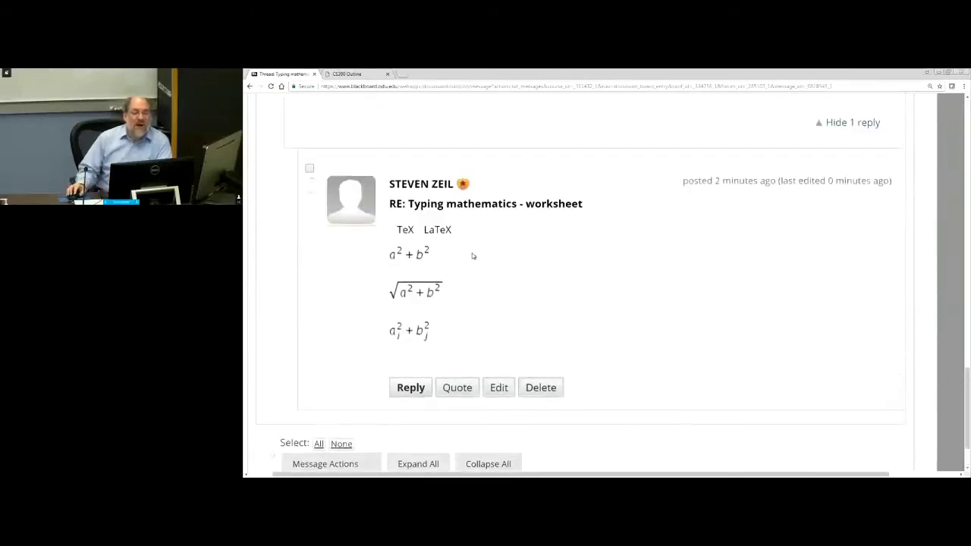
Reopen the reply and type $$alpha rArr epsilon$$ on the empty line
{"action": "left_click", "coordinate": [497, 388]}
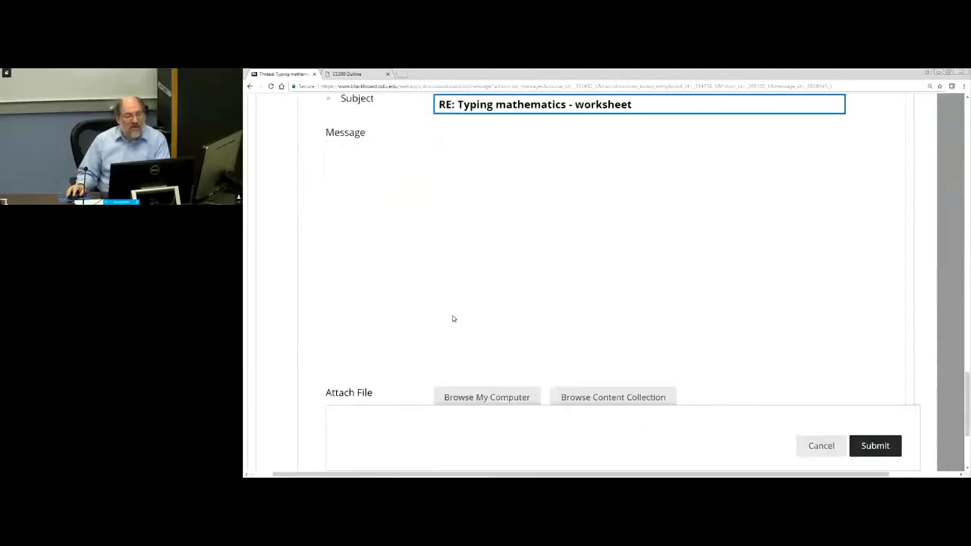
{"action": "scroll", "coordinate": [440, 293], "scroll_direction": "down", "scroll_amount": 1}
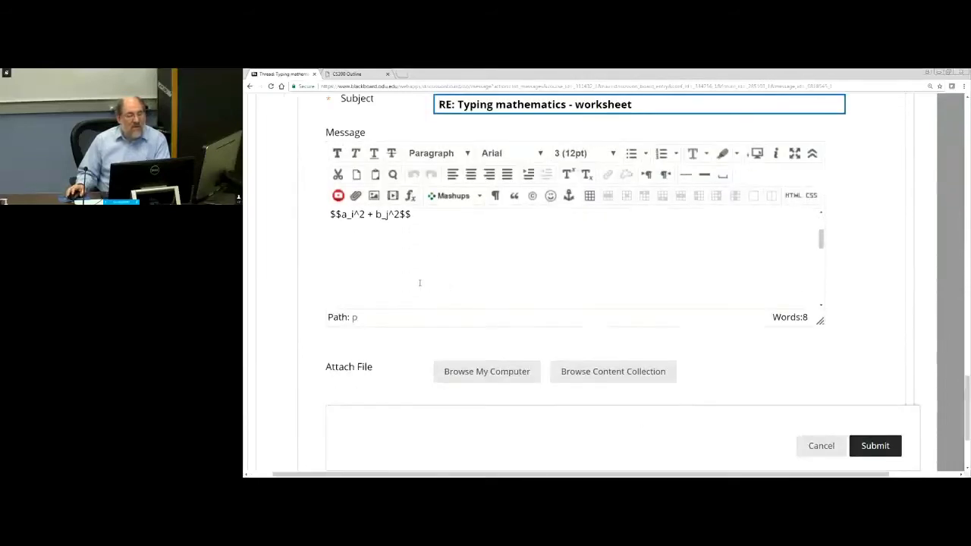
{"action": "left_click", "coordinate": [362, 243]}
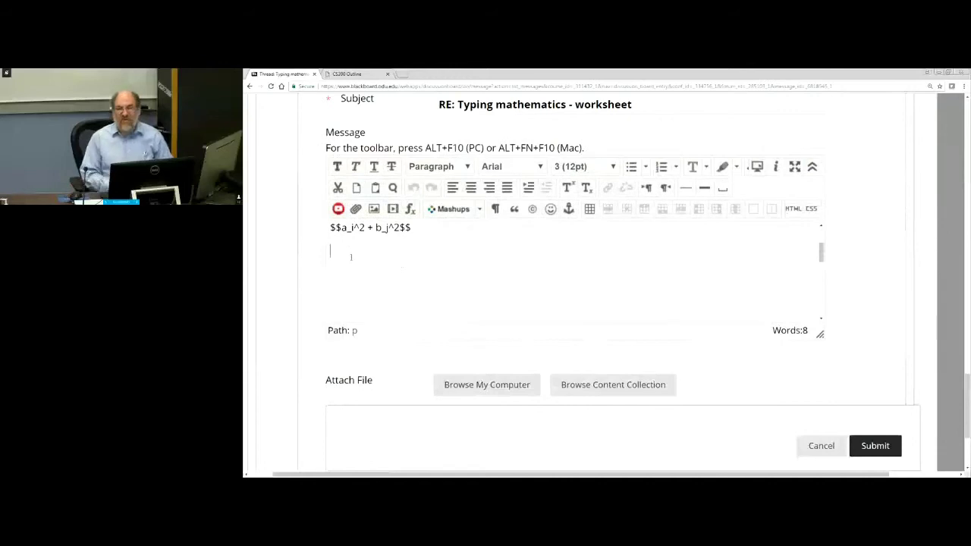
{"action": "type", "text": "$$"}
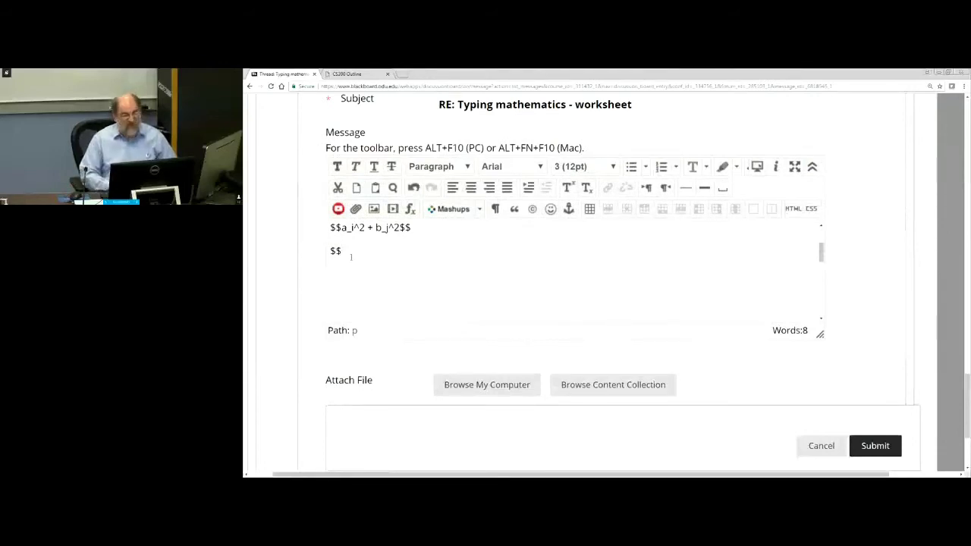
{"action": "type", "text": "alpha"}
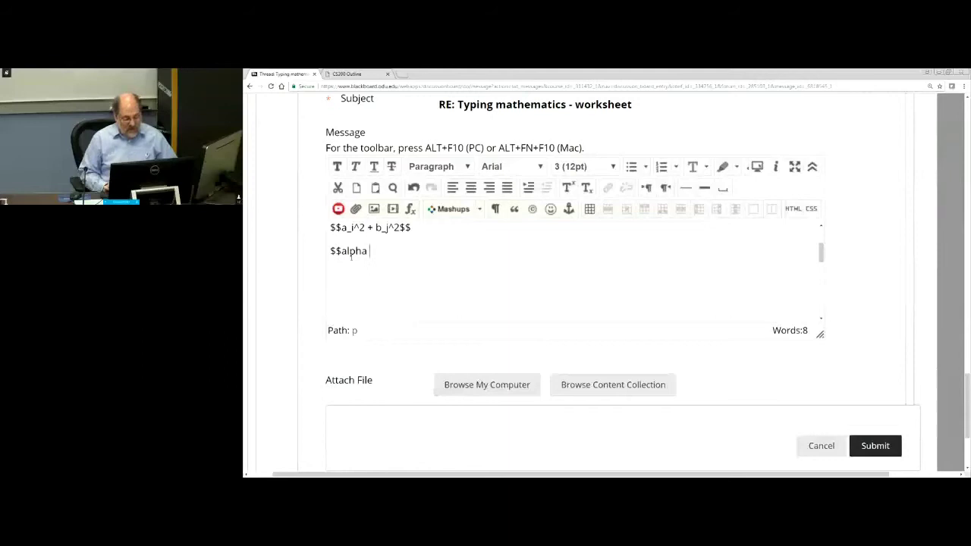
{"action": "type", "text": " rArr"}
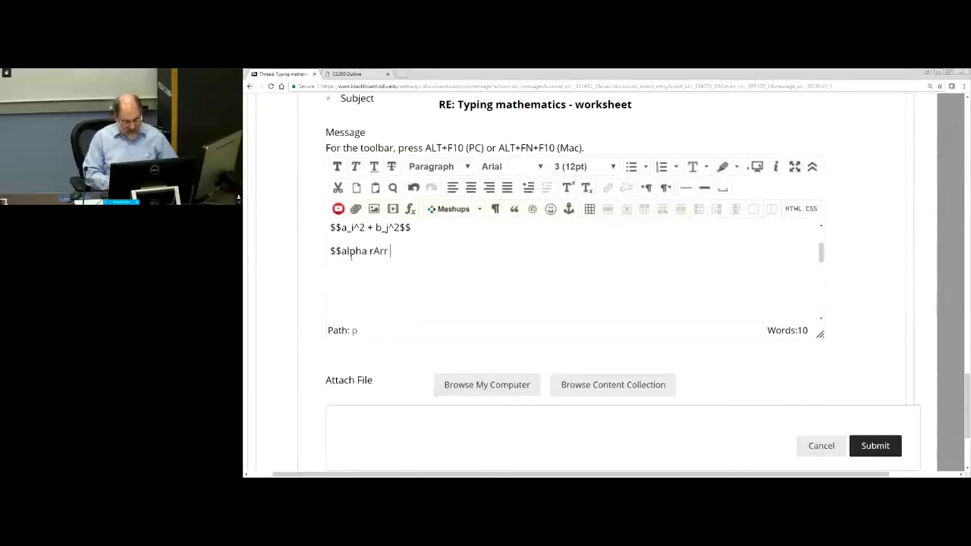
{"action": "type", "text": " epsi"}
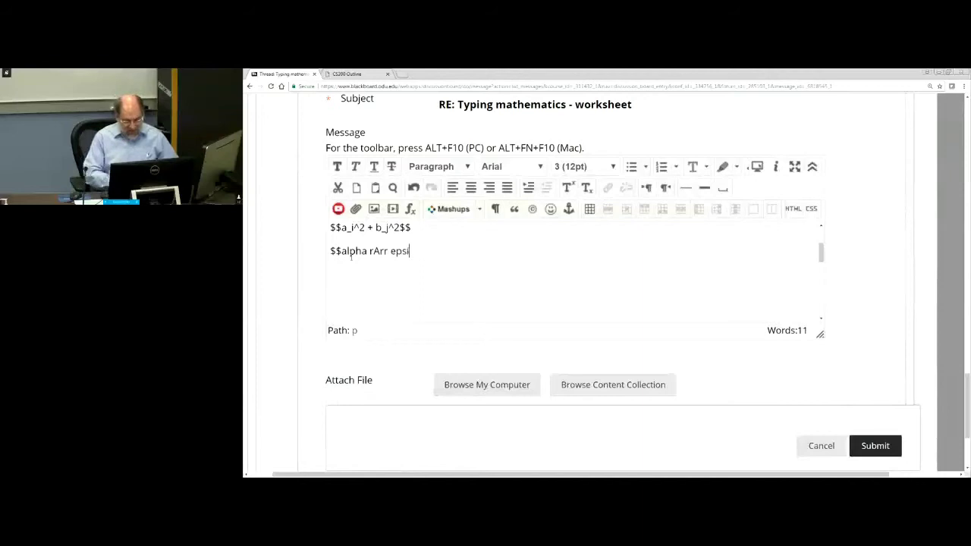
{"action": "type", "text": "lon"}
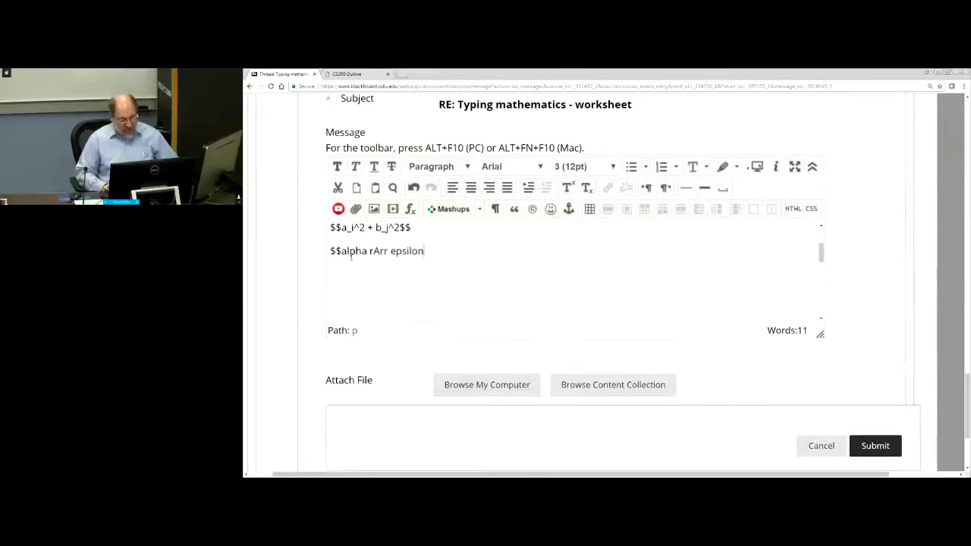
{"action": "type", "text": "$$"}
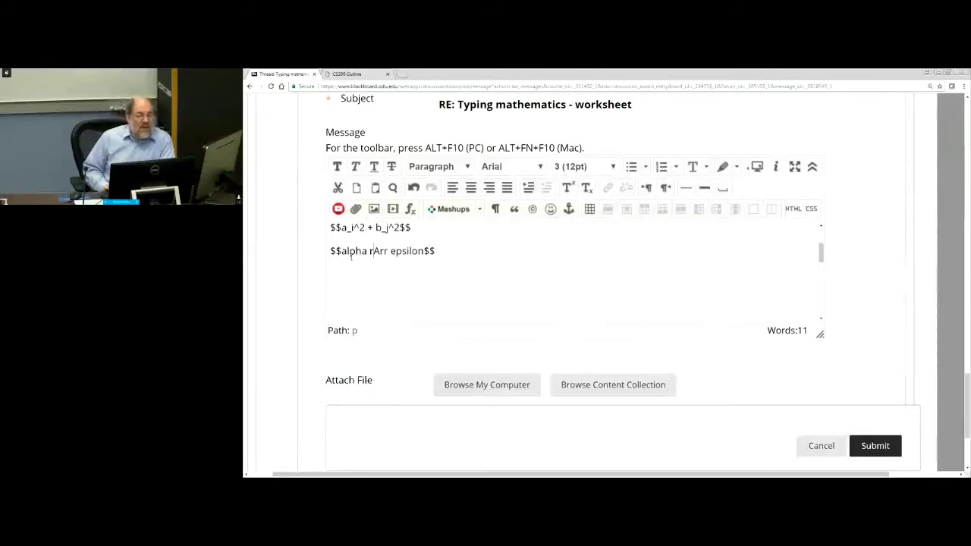
Fix it to $$\alpha \Rightarrow \epsilon$$ by adding backslashes and replacing rArr
{"action": "key", "text": "ctrl+Left"}
{"action": "key", "text": "ctrl+Left"}
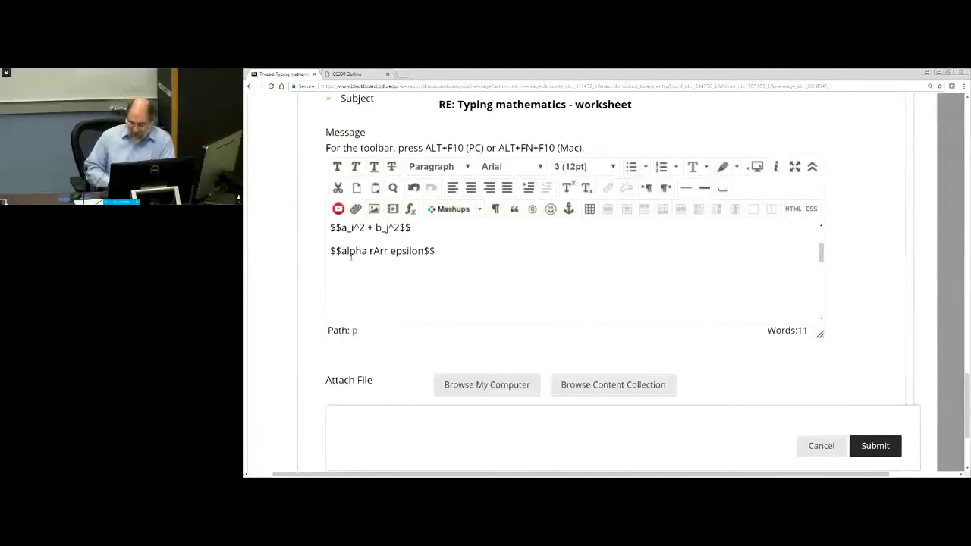
{"action": "type", "text": "\\"}
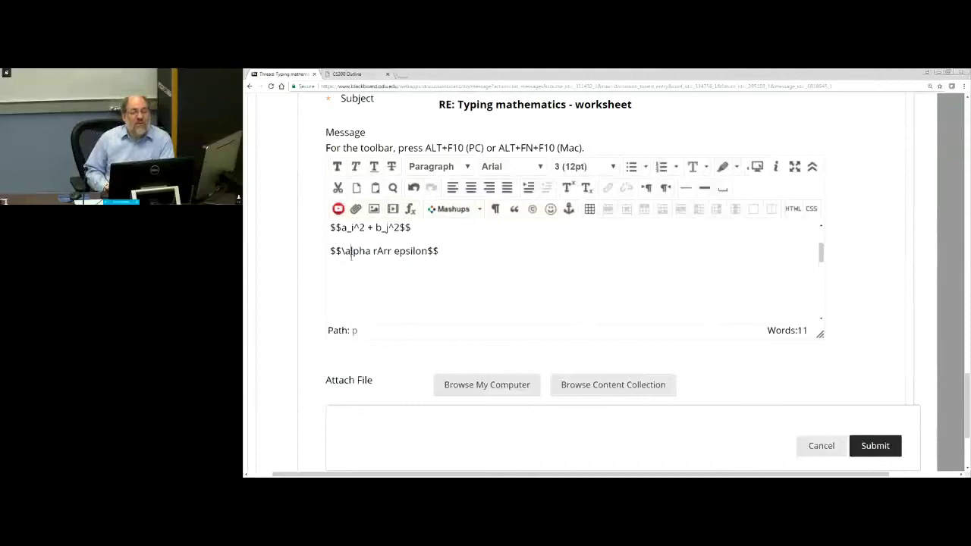
{"action": "key", "text": "ctrl+Right"}
{"action": "key", "text": "ctrl+Right"}
{"action": "type", "text": "\\"}
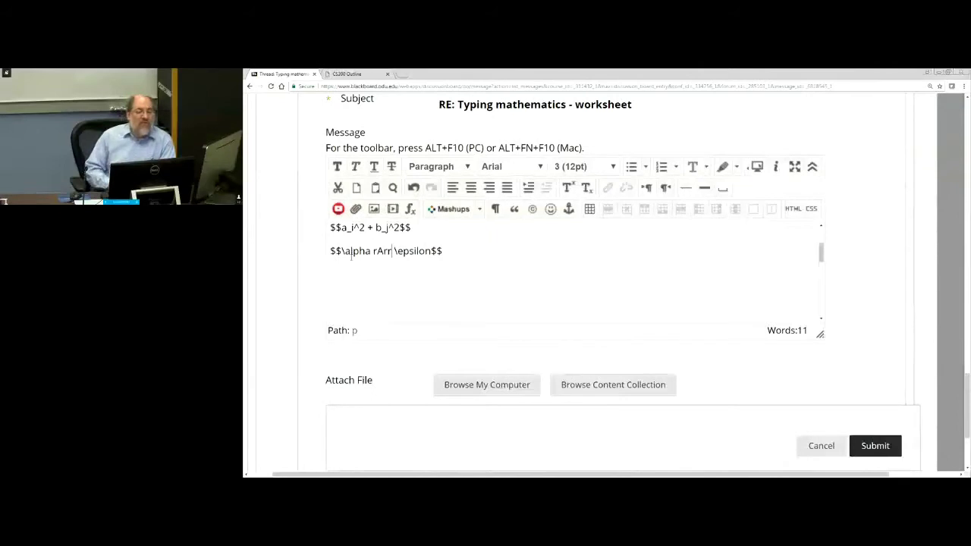
{"action": "key", "text": "BackSpace"}
{"action": "key", "text": "BackSpace"}
{"action": "key", "text": "BackSpace"}
{"action": "key", "text": "BackSpace"}
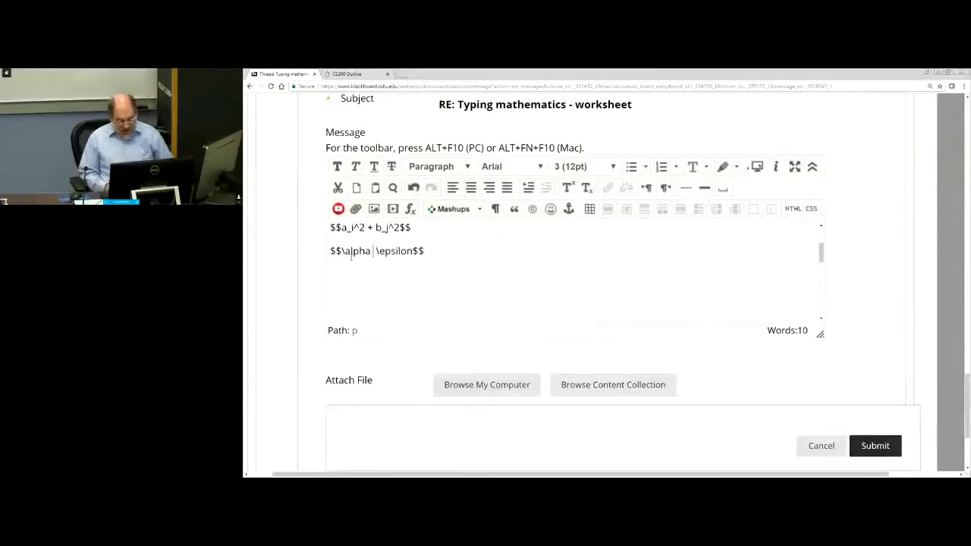
{"action": "type", "text": "\\Rightarrow"}
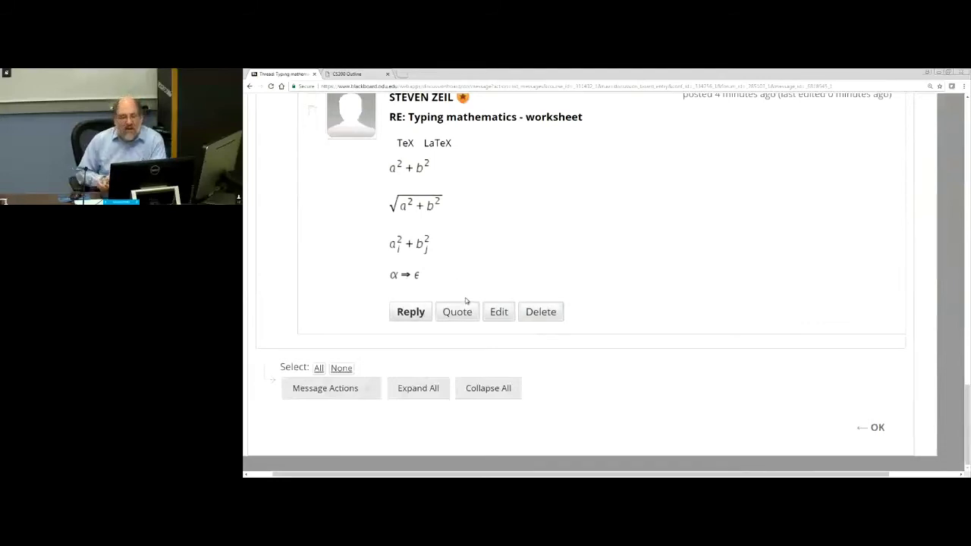
Reopen the posted reply for editing and select the a_i^2 + b_j^2 formula
{"action": "left_click", "coordinate": [499, 312]}
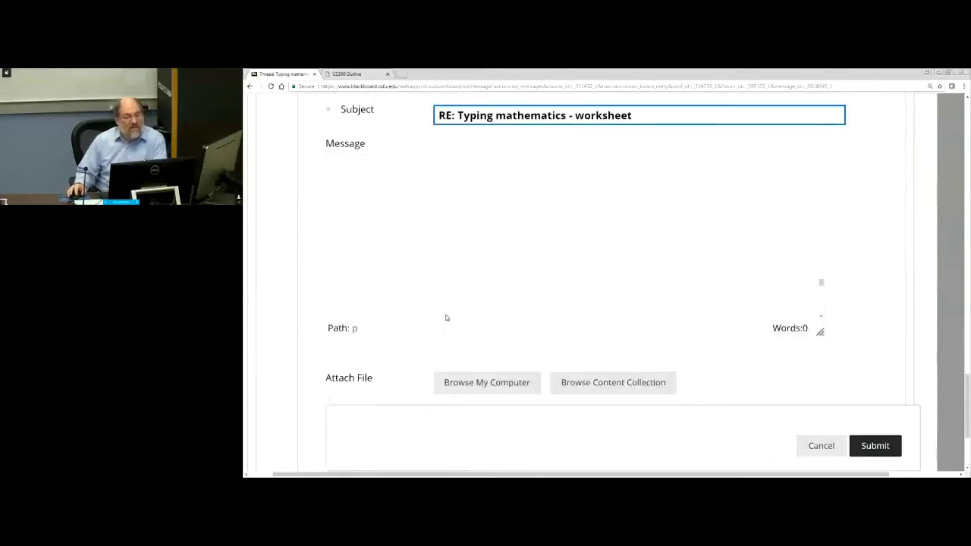
{"action": "left_click_drag", "start_coordinate": [337, 301], "coordinate": [407, 302]}
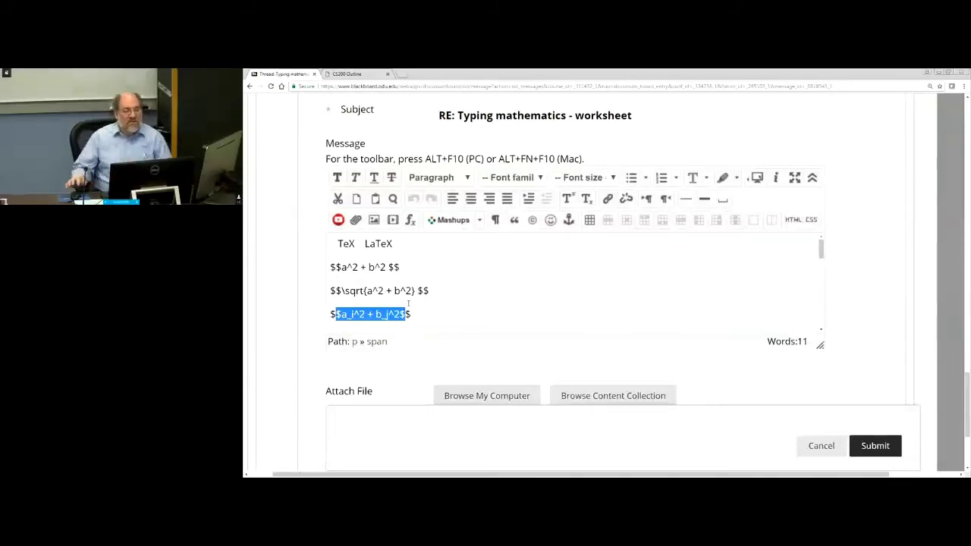
Add the set line $${\epsilon, 0, 1, 01, 10, \ldot }$$ below the subscript formula and save
{"action": "left_click", "coordinate": [419, 315]}
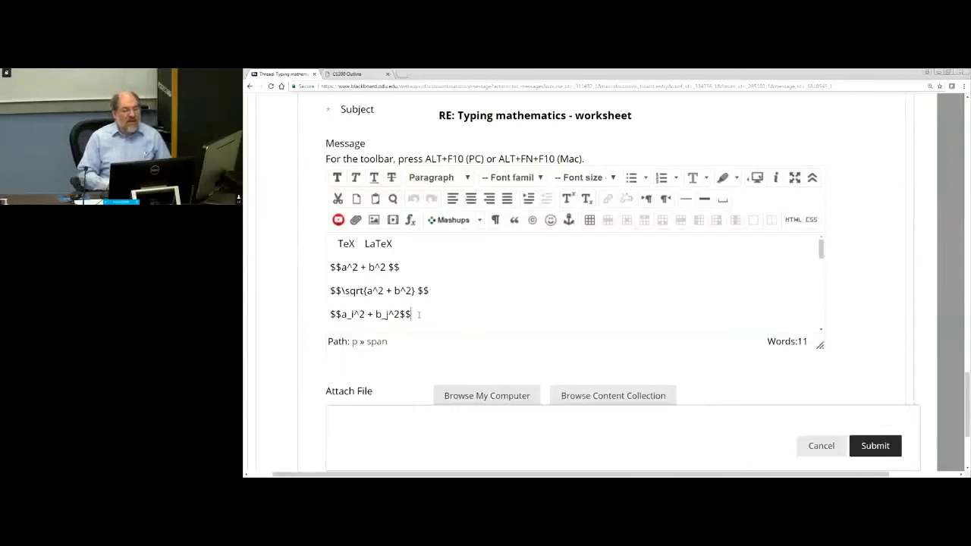
{"action": "key", "text": "Return"}
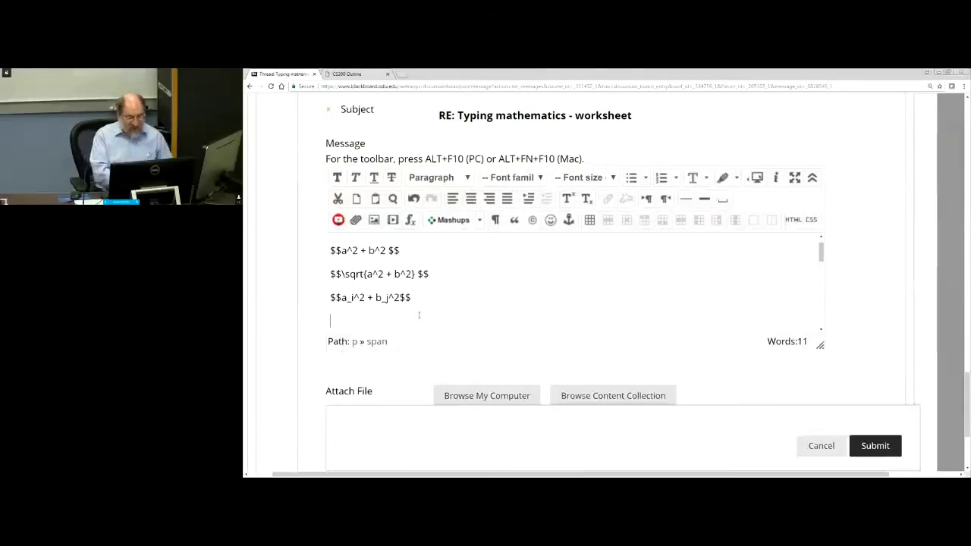
{"action": "type", "text": "$$"}
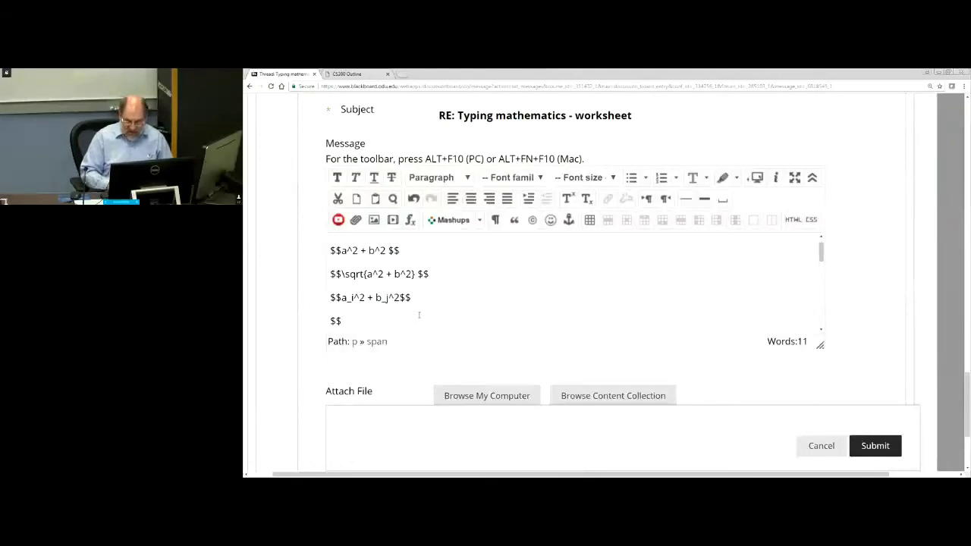
{"action": "type", "text": "("}
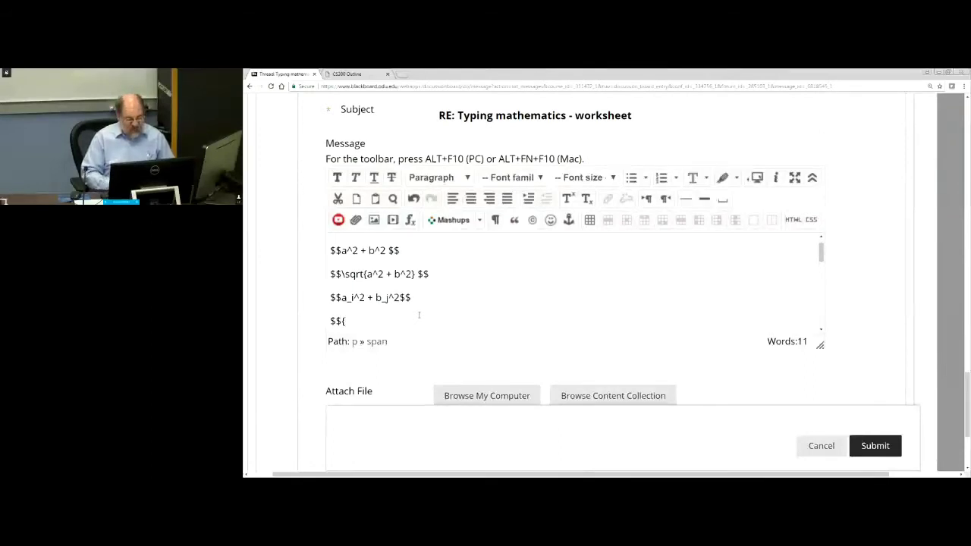
{"action": "type", "text": "epsilon"}
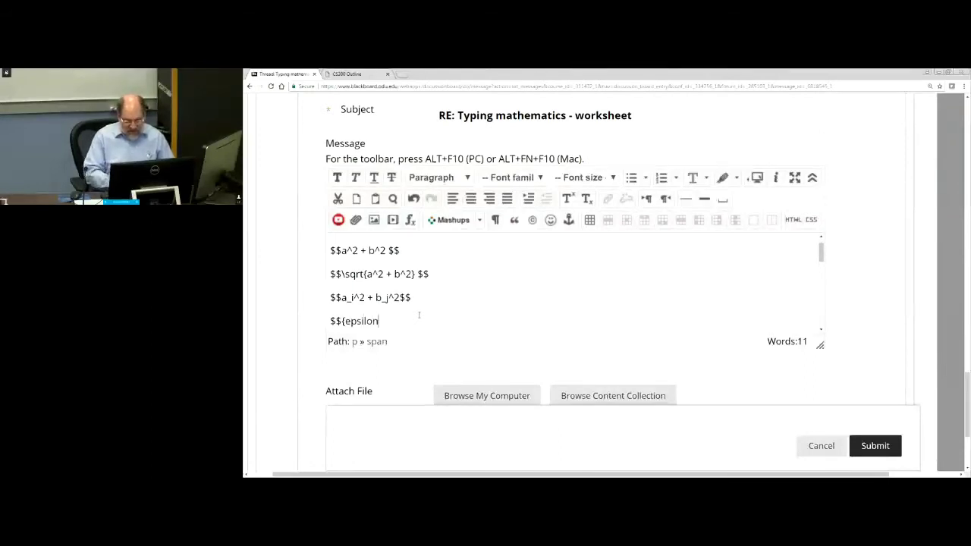
{"action": "type", "text": ", 0, 1"}
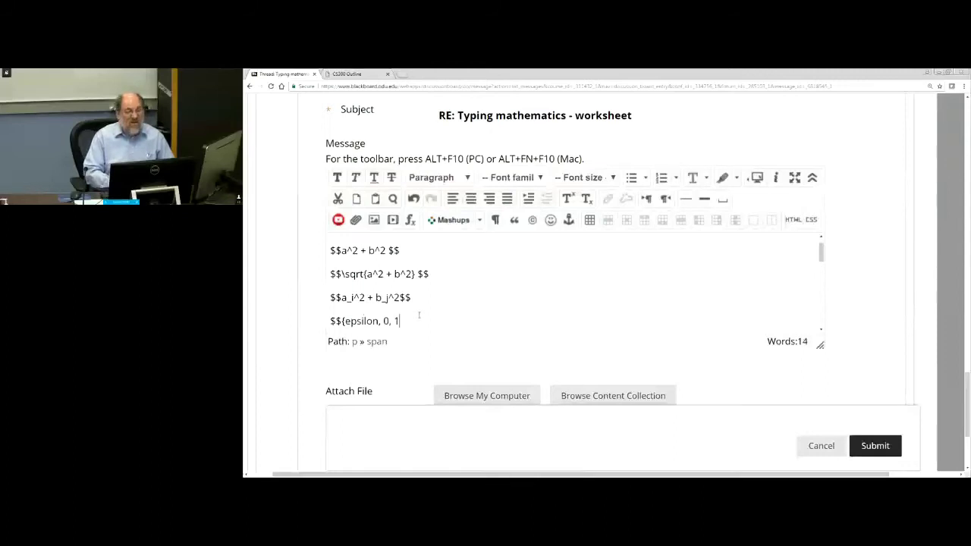
{"action": "type", "text": ", 01, 10, ... "}
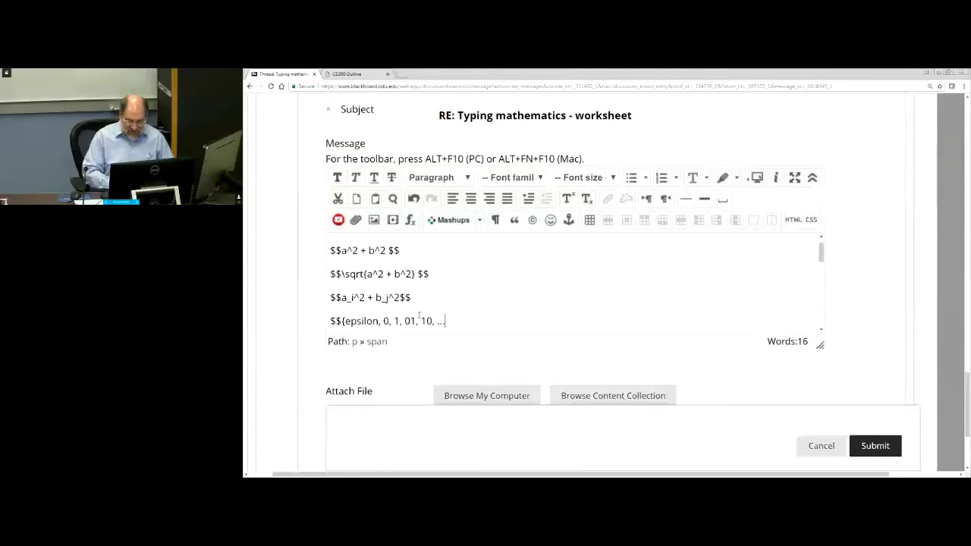
{"action": "type", "text": "}"}
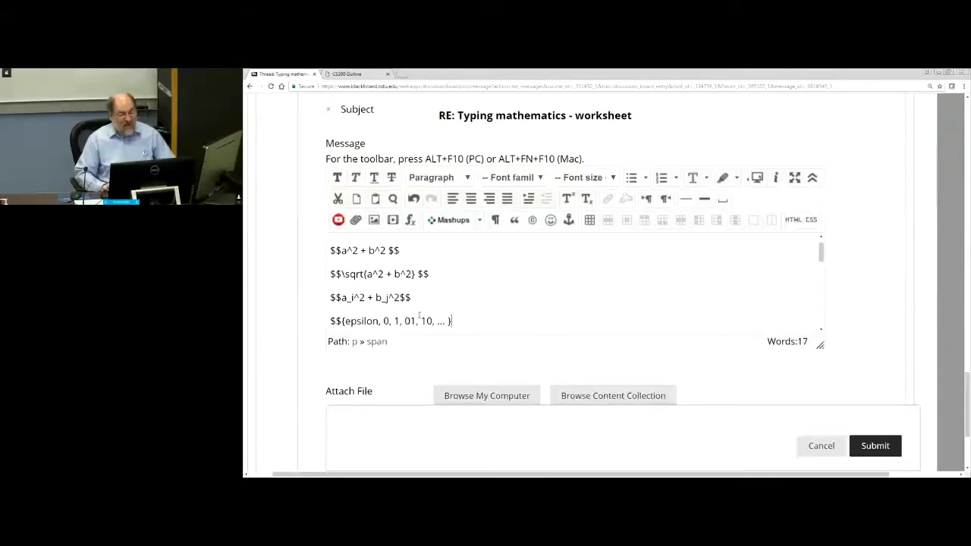
{"action": "type", "text": "$$"}
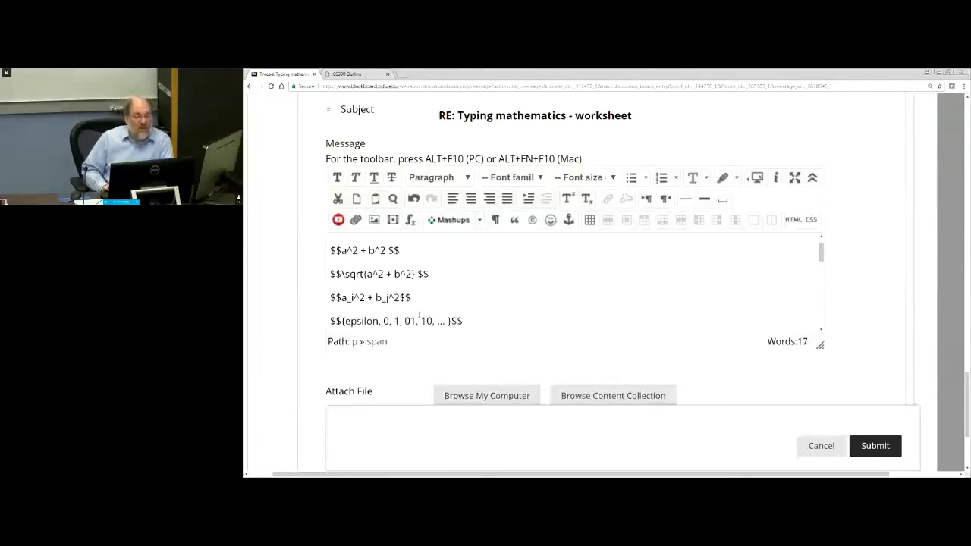
{"action": "key", "text": "Left"}
{"action": "key", "text": "Left"}
{"action": "key", "text": "Left"}
{"action": "key", "text": "Left"}
{"action": "key", "text": "Left"}
{"action": "key", "text": "Left"}
{"action": "key", "text": "Left"}
{"action": "key", "text": "Left"}
{"action": "key", "text": "Left"}
{"action": "key", "text": "Left"}
{"action": "key", "text": "Left"}
{"action": "key", "text": "Left"}
{"action": "key", "text": "Left"}
{"action": "key", "text": "Left"}
{"action": "key", "text": "Left"}
{"action": "key", "text": "Left"}
{"action": "key", "text": "Left"}
{"action": "key", "text": "Left"}
{"action": "key", "text": "Left"}
{"action": "key", "text": "Left"}
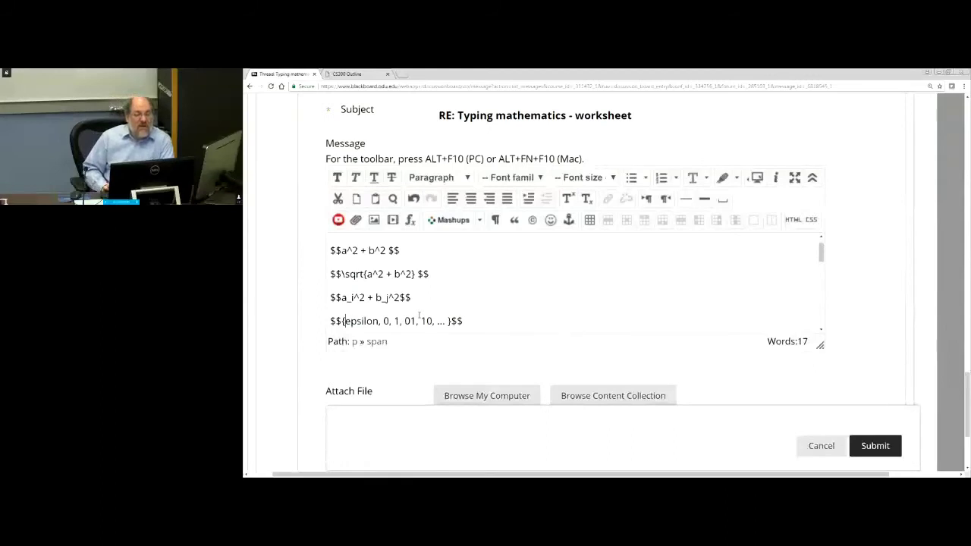
{"action": "type", "text": "\\"}
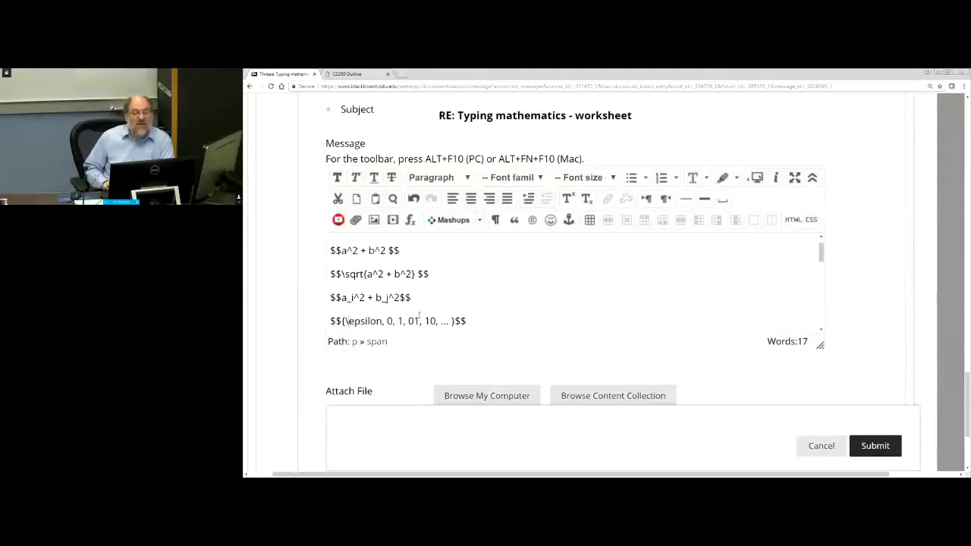
{"action": "key", "text": "Right"}
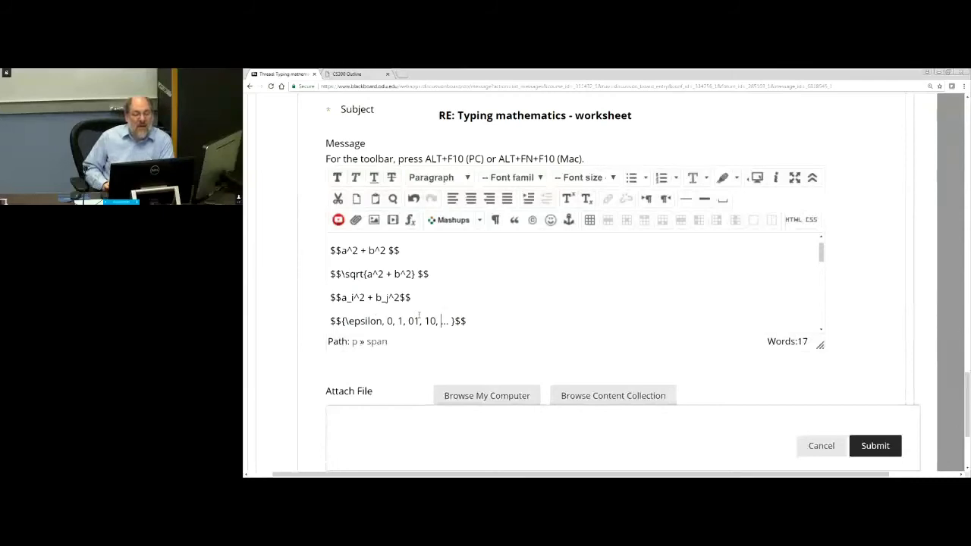
{"action": "key", "text": "Delete"}
{"action": "key", "text": "Delete"}
{"action": "key", "text": "Delete"}
{"action": "key", "text": "Delete"}
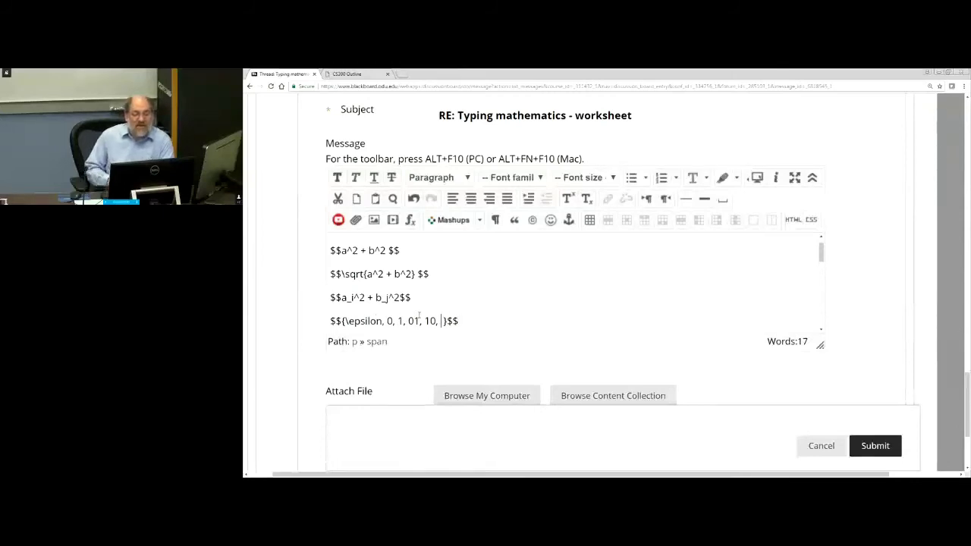
{"action": "type", "text": "\\l"}
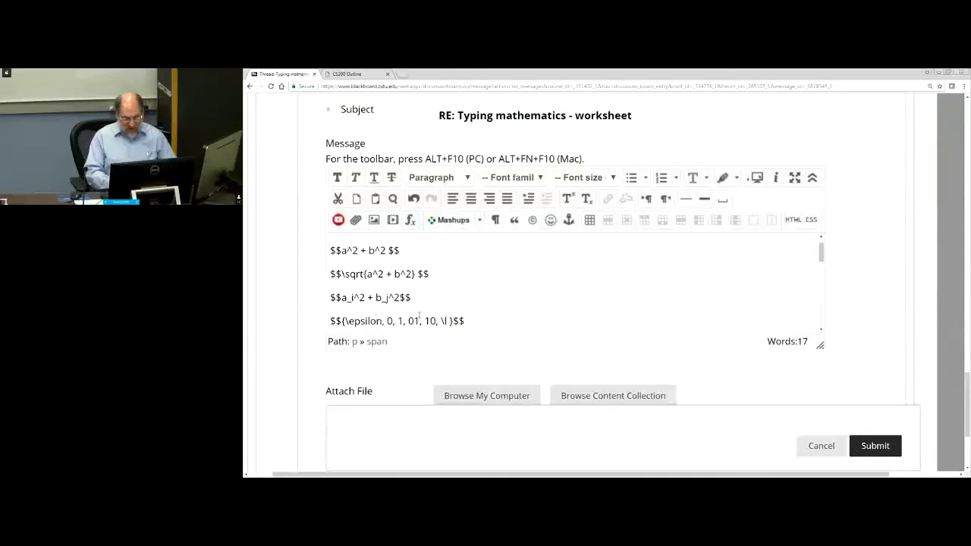
{"action": "type", "text": "dot"}
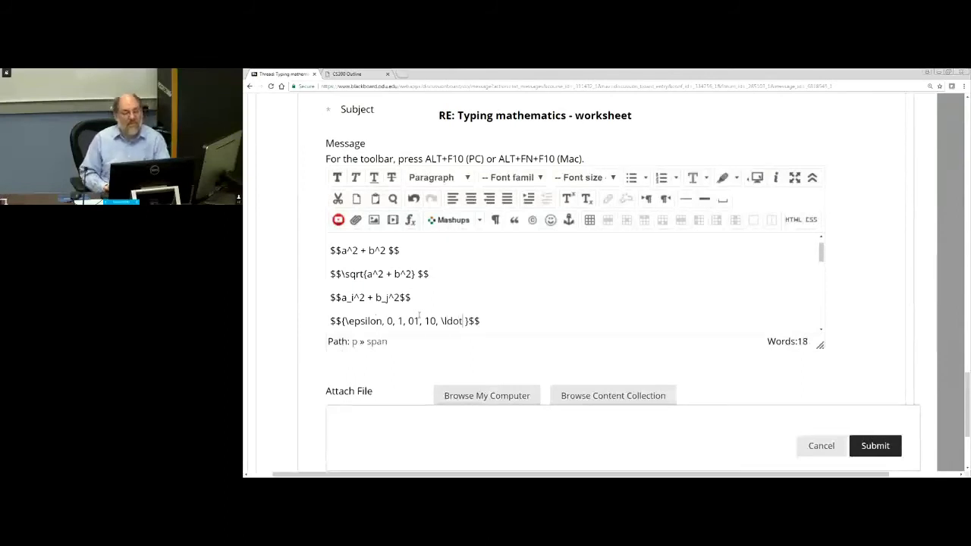
{"action": "key", "text": "Left"}
{"action": "key", "text": "Left"}
{"action": "key", "text": "Left"}
{"action": "key", "text": "Left"}
{"action": "key", "text": "Left"}
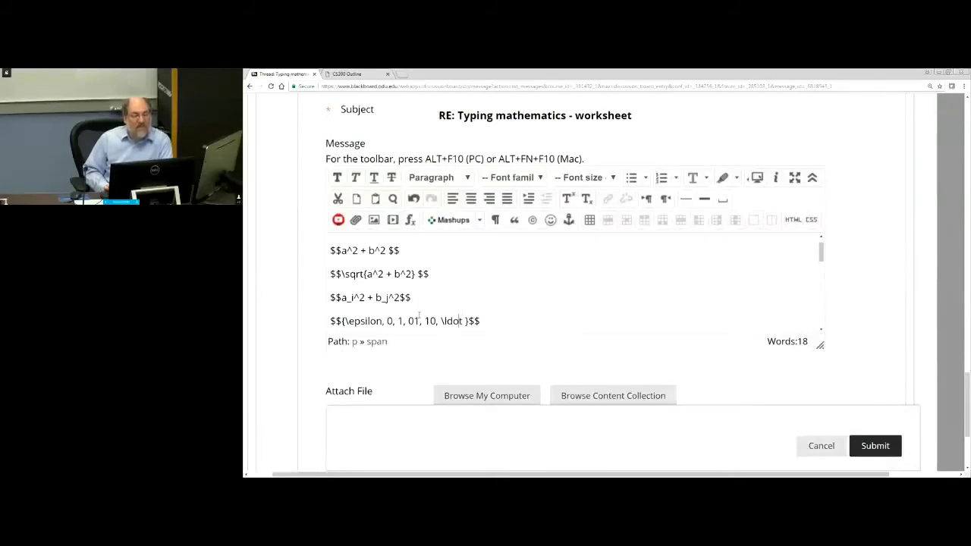
{"action": "key", "text": "Left"}
{"action": "key", "text": "Left"}
{"action": "key", "text": "Left"}
{"action": "key", "text": "Left"}
{"action": "key", "text": "Left"}
{"action": "key", "text": "Left"}
{"action": "key", "text": "Left"}
{"action": "key", "text": "Left"}
{"action": "key", "text": "Left"}
{"action": "key", "text": "Left"}
{"action": "key", "text": "Left"}
{"action": "key", "text": "Left"}
{"action": "key", "text": "Left"}
{"action": "key", "text": "Left"}
{"action": "key", "text": "Left"}
{"action": "key", "text": "Left"}
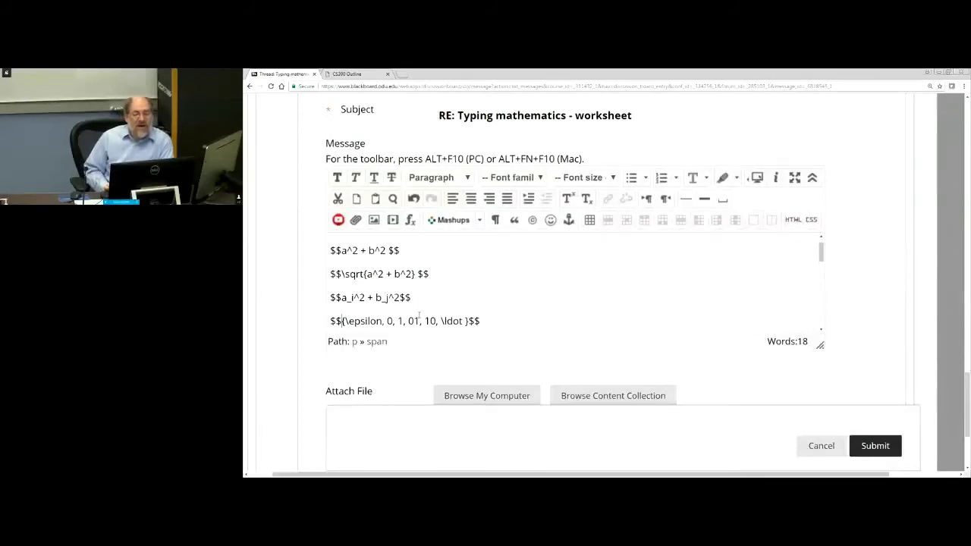
{"action": "left_click", "coordinate": [865, 449]}
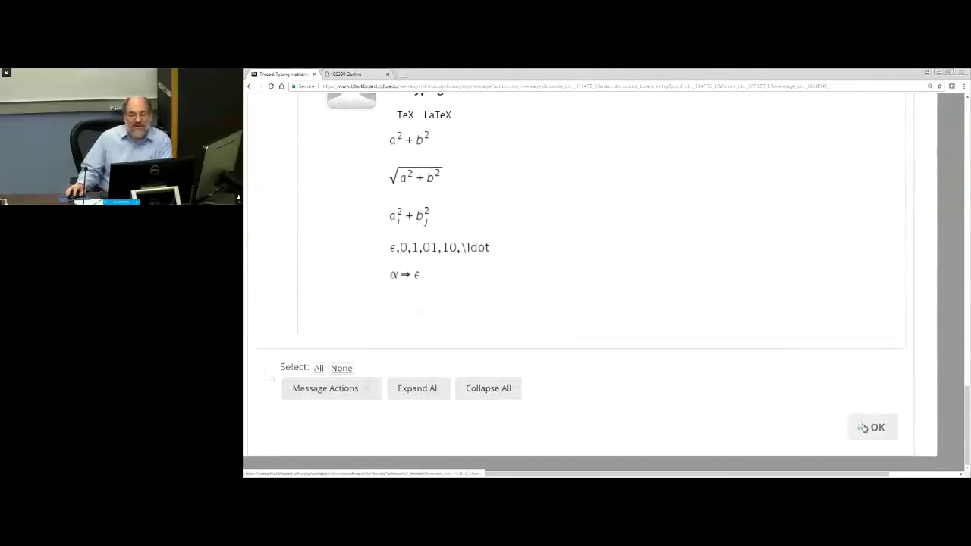
Scroll the thread to check how the ε,0,1,01,10,\ldot set line renders
{"action": "scroll", "coordinate": [542, 274], "scroll_direction": "up", "scroll_amount": 3}
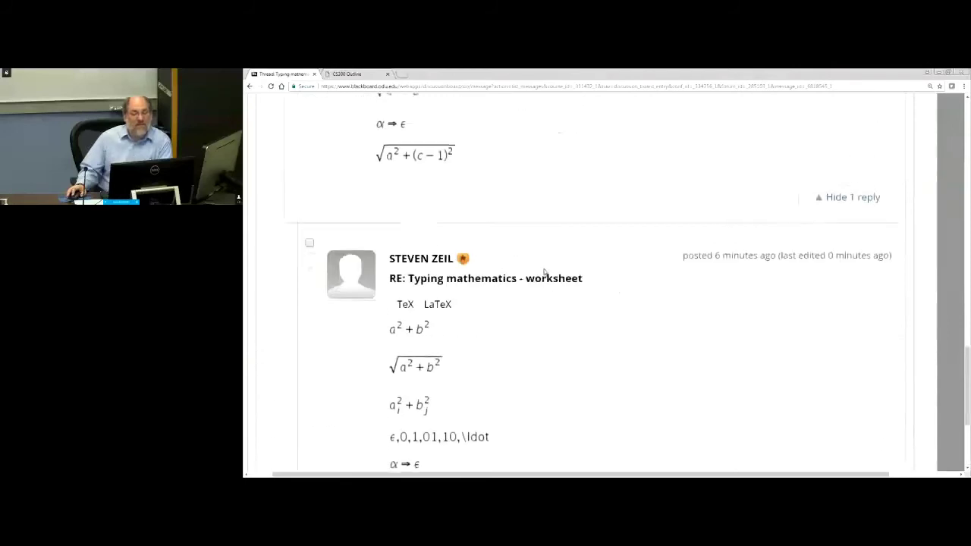
{"action": "scroll", "coordinate": [531, 285], "scroll_direction": "down", "scroll_amount": 3}
Reopen the reply for editing and bring the set formula line into view
{"action": "left_click", "coordinate": [500, 311]}
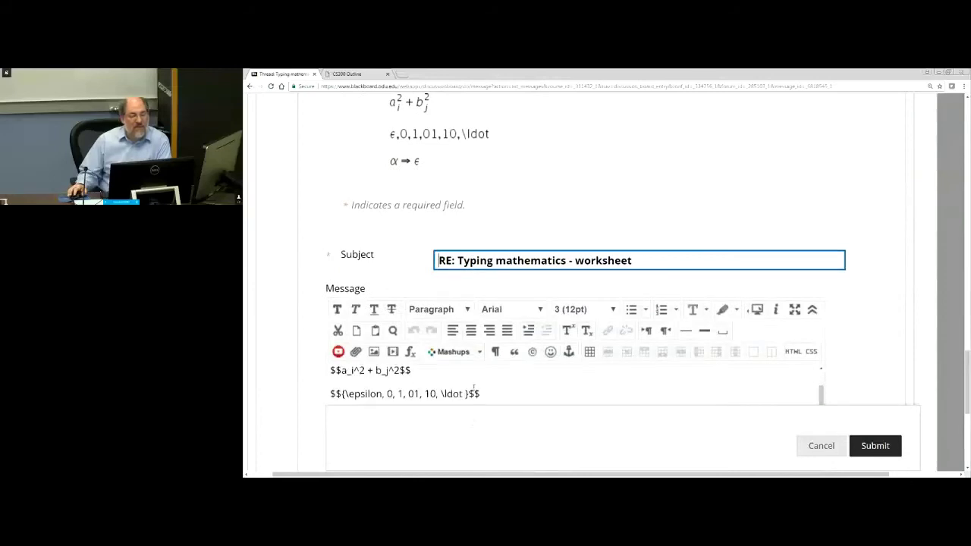
{"action": "left_click", "coordinate": [475, 392]}
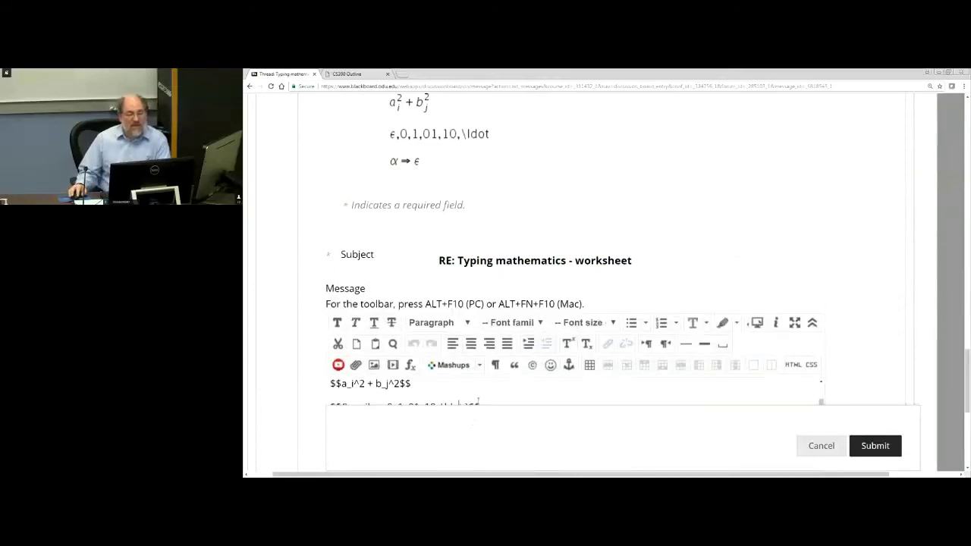
{"action": "scroll", "coordinate": [485, 396], "scroll_direction": "down", "scroll_amount": 2}
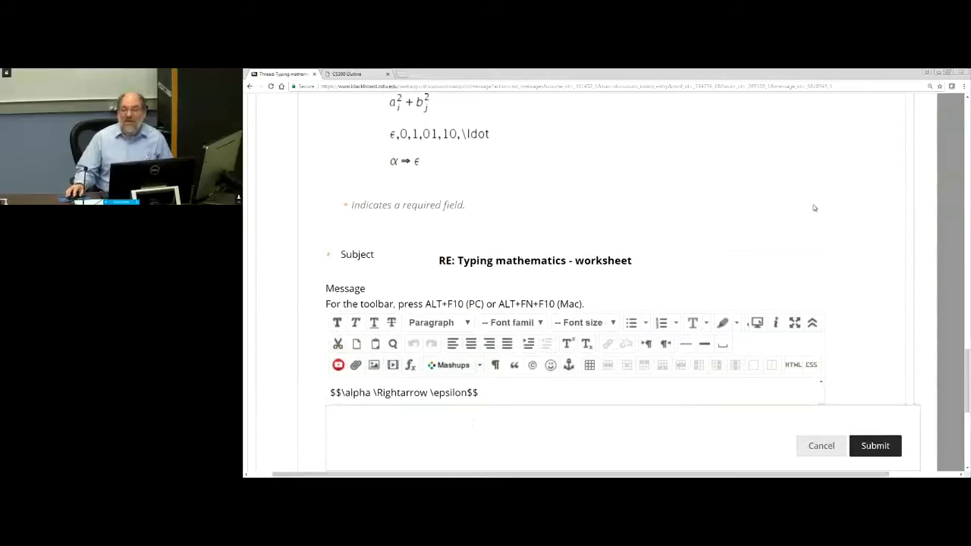
{"action": "scroll", "coordinate": [490, 304], "scroll_direction": "down", "scroll_amount": 3}
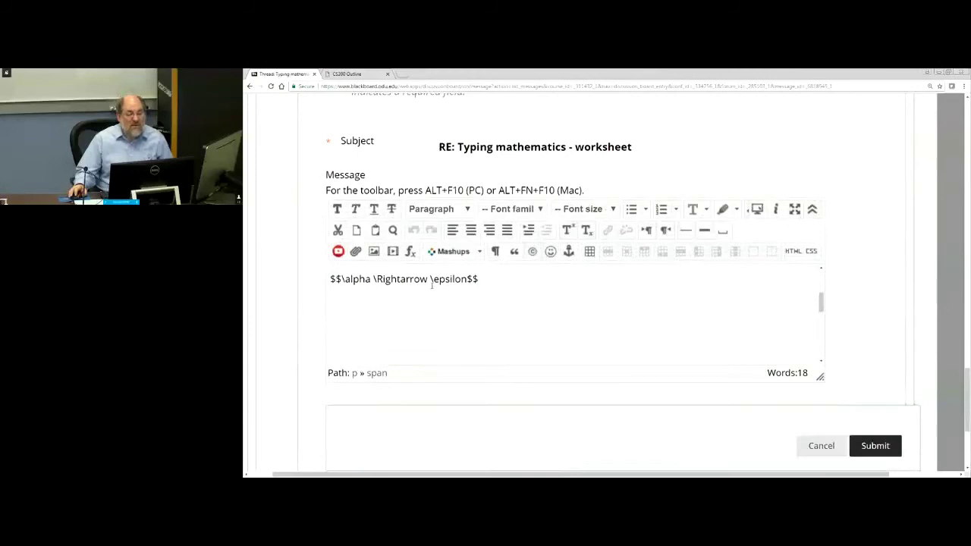
{"action": "scroll", "coordinate": [431, 284], "scroll_direction": "up", "scroll_amount": 2}
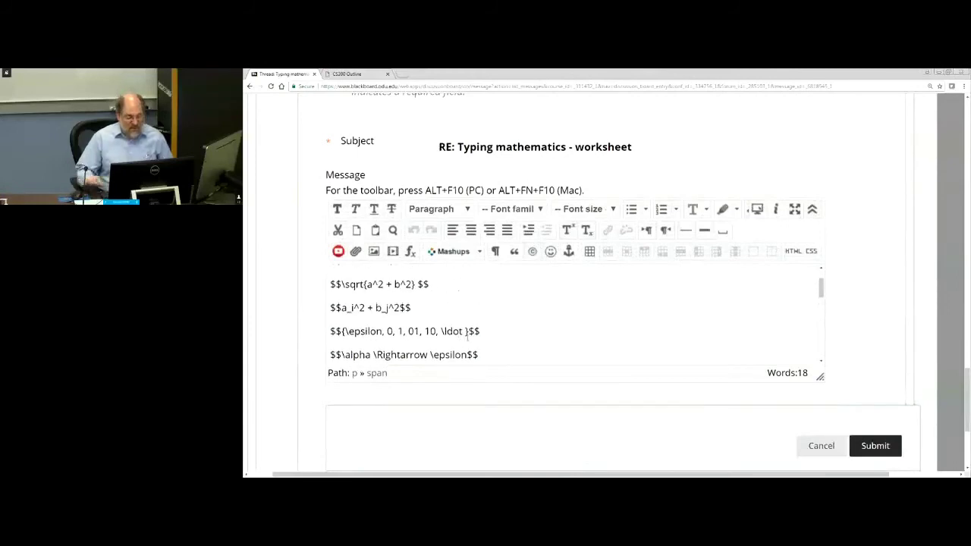
Change \ldot to \ldots and escape both set braces as \{ and \}
{"action": "type", "text": "s"}
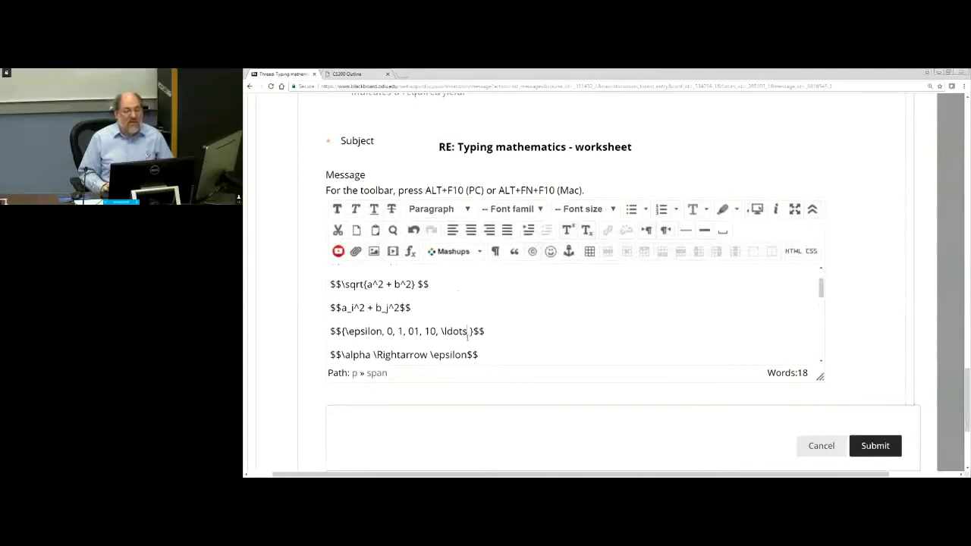
{"action": "key", "text": "Left"}
{"action": "key", "text": "Left"}
{"action": "key", "text": "Left"}
{"action": "key", "text": "Left"}
{"action": "key", "text": "Left"}
{"action": "key", "text": "Left"}
{"action": "key", "text": "Left"}
{"action": "key", "text": "Left"}
{"action": "key", "text": "Left"}
{"action": "key", "text": "Left"}
{"action": "key", "text": "Left"}
{"action": "key", "text": "Left"}
{"action": "key", "text": "Left"}
{"action": "key", "text": "Left"}
{"action": "key", "text": "Left"}
{"action": "key", "text": "Left"}
{"action": "key", "text": "Left"}
{"action": "key", "text": "Left"}
{"action": "key", "text": "Left"}
{"action": "key", "text": "Left"}
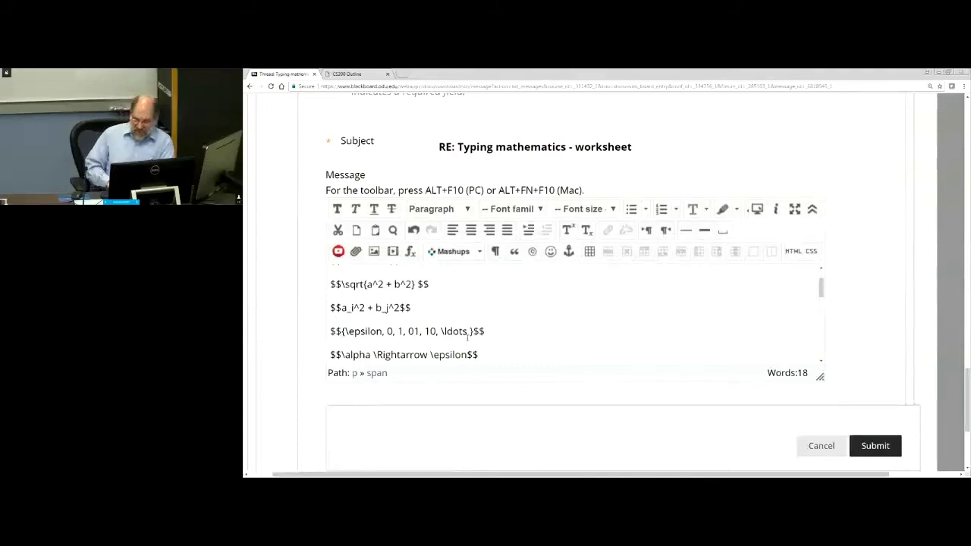
{"action": "type", "text": "\\"}
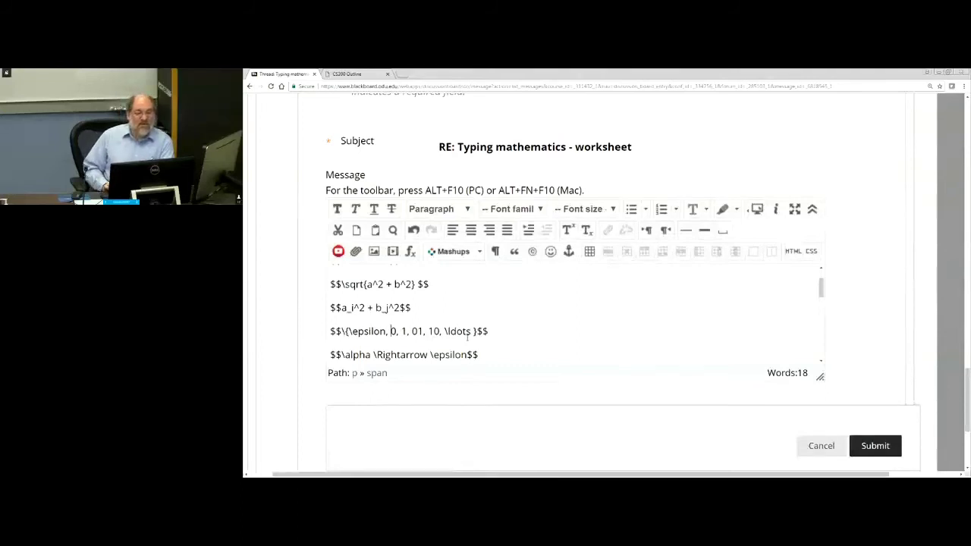
{"action": "key", "text": "Right"}
{"action": "key", "text": "Right"}
{"action": "key", "text": "Right"}
{"action": "key", "text": "Right"}
{"action": "key", "text": "Right"}
{"action": "key", "text": "Right"}
{"action": "key", "text": "Right"}
{"action": "key", "text": "Right"}
{"action": "key", "text": "Right"}
{"action": "key", "text": "Right"}
{"action": "key", "text": "Right"}
{"action": "key", "text": "Right"}
{"action": "key", "text": "Right"}
{"action": "key", "text": "Right"}
{"action": "key", "text": "Right"}
{"action": "key", "text": "Right"}
{"action": "key", "text": "Right"}
{"action": "key", "text": "Right"}
{"action": "key", "text": "Right"}
{"action": "key", "text": "Right"}
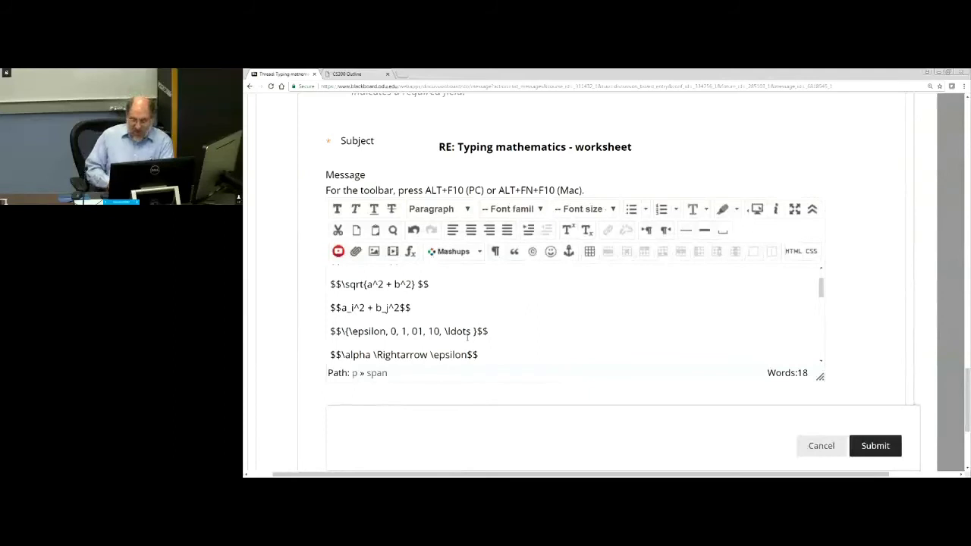
{"action": "type", "text": "\\"}
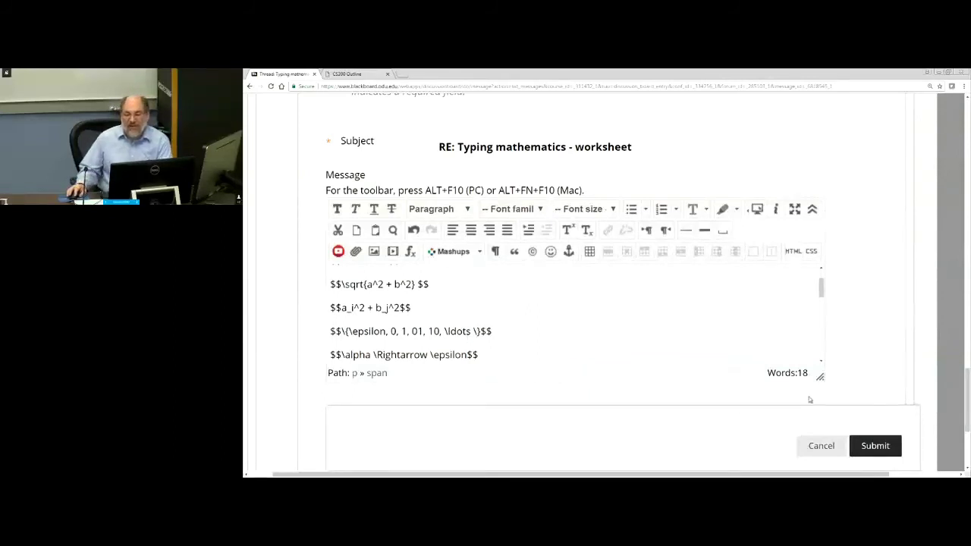
Submit the edited reply and check that its five formulas render, including {ε,0,1,01,10,…}
{"action": "left_click", "coordinate": [877, 446]}
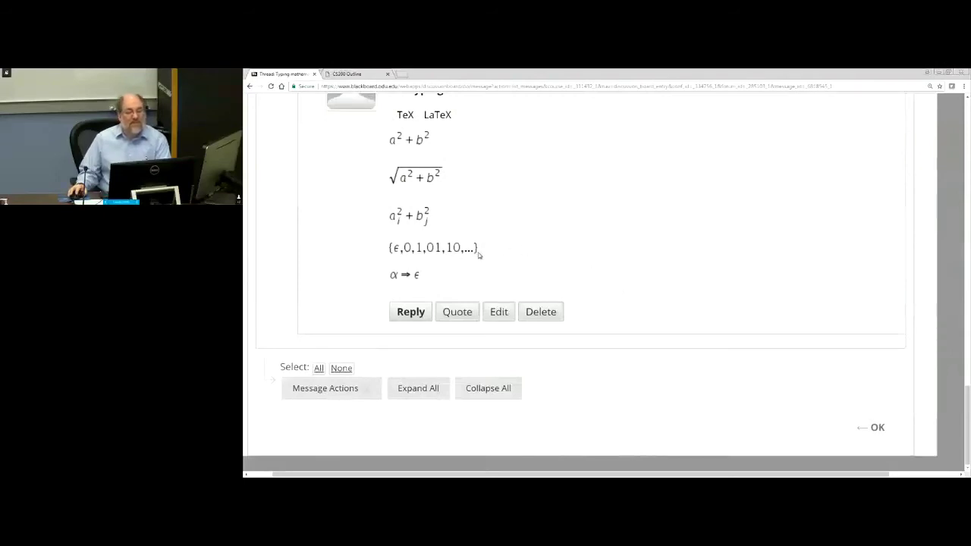
{"action": "scroll", "coordinate": [479, 256], "scroll_direction": "up", "scroll_amount": 10}
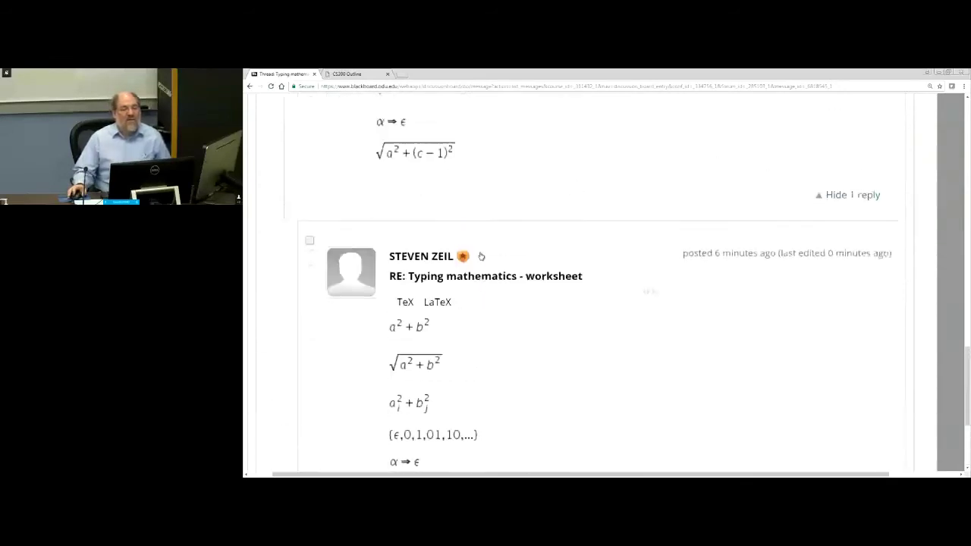
{"action": "scroll", "coordinate": [480, 256], "scroll_direction": "up", "scroll_amount": 5}
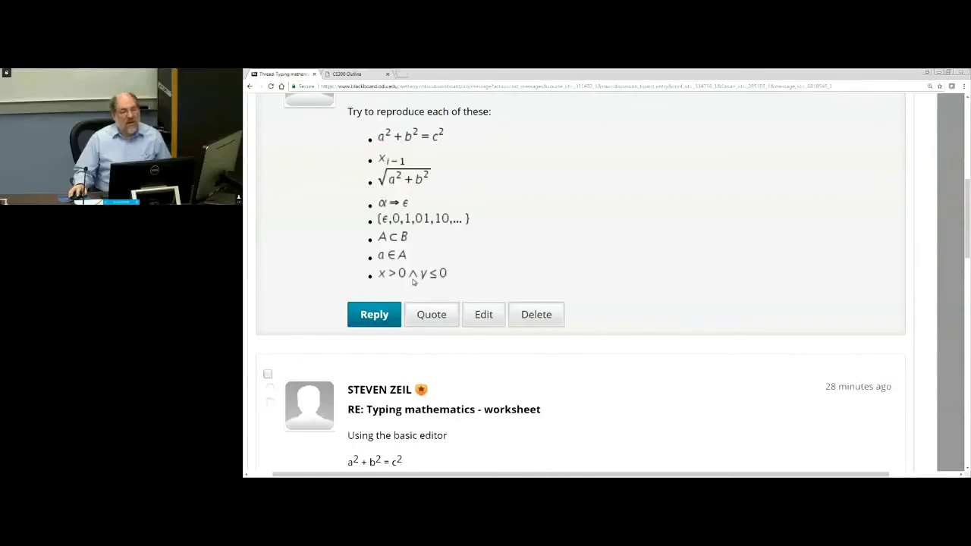
{"action": "scroll", "coordinate": [427, 281], "scroll_direction": "down", "scroll_amount": 3}
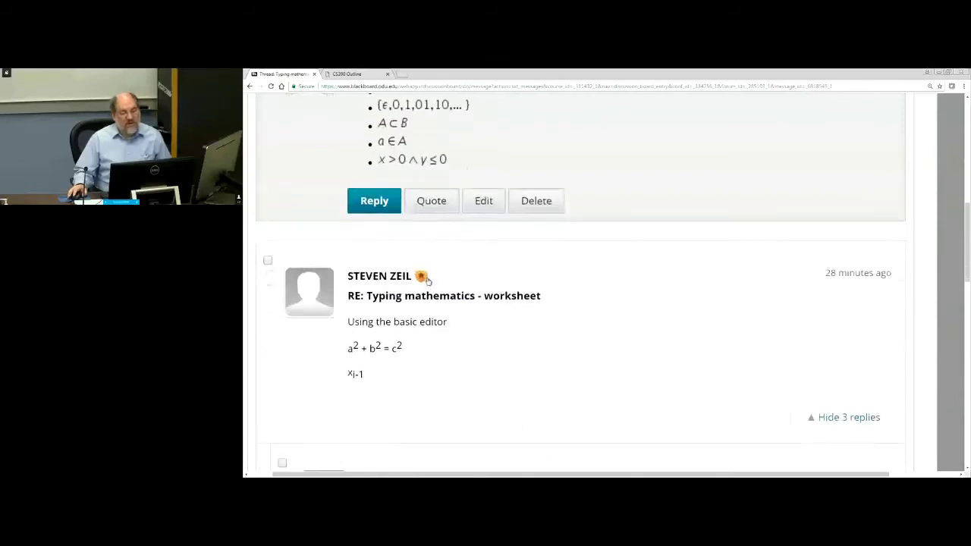
{"action": "scroll", "coordinate": [428, 281], "scroll_direction": "down", "scroll_amount": 10}
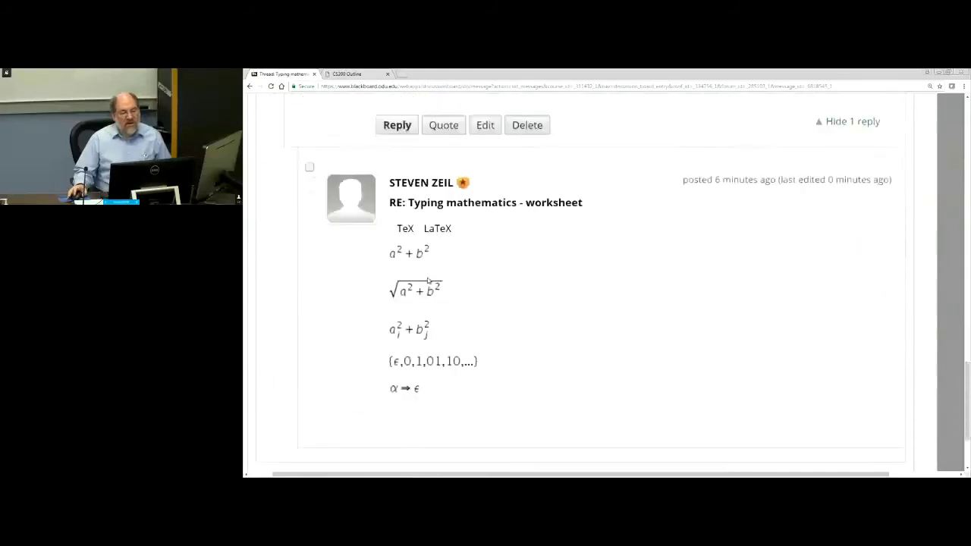
{"action": "scroll", "coordinate": [427, 281], "scroll_direction": "down", "scroll_amount": 3}
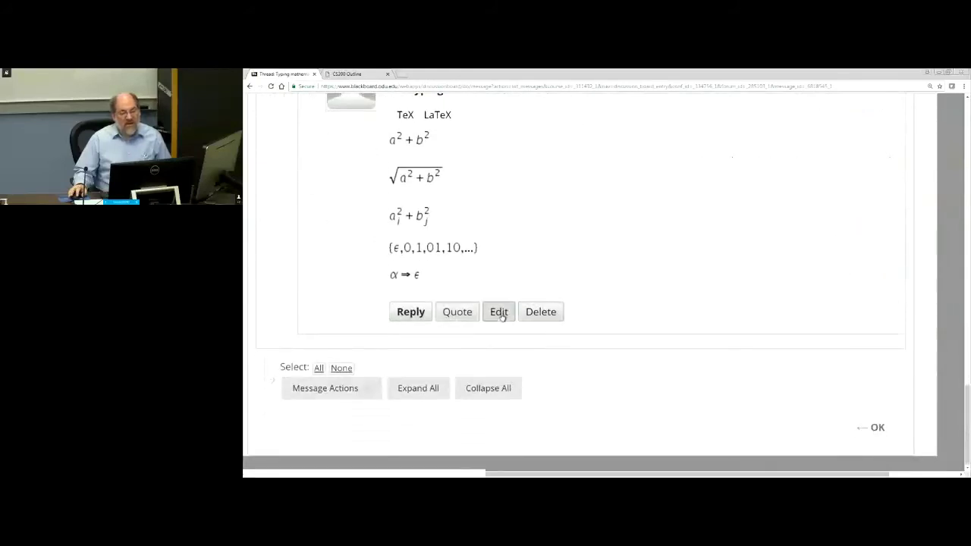
Reopen the reply, remove the trailing blank lines, and add the math line 'x > 0 and y <= 0$$'
{"action": "left_click", "coordinate": [500, 313]}
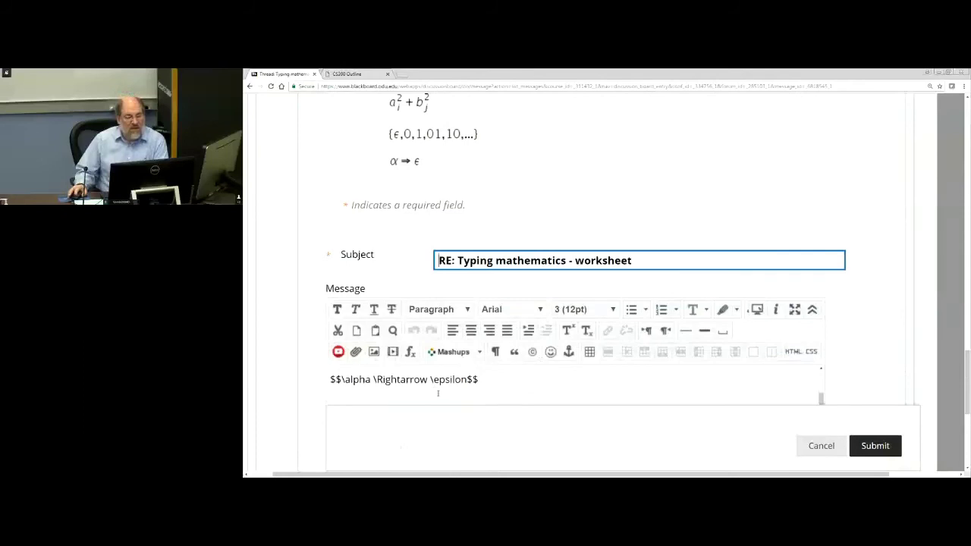
{"action": "left_click", "coordinate": [494, 385]}
{"action": "scroll", "coordinate": [494, 385], "scroll_direction": "up", "scroll_amount": 1}
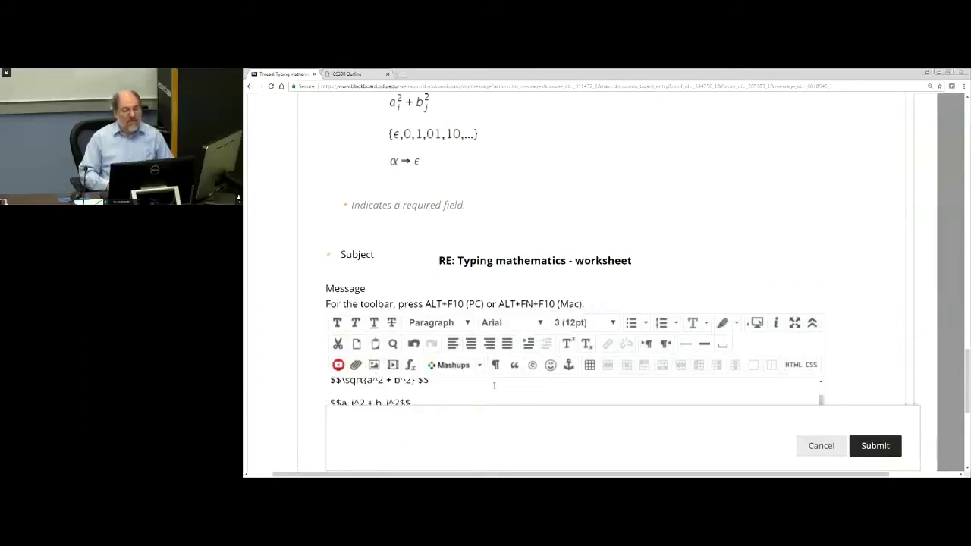
{"action": "scroll", "coordinate": [494, 385], "scroll_direction": "down", "scroll_amount": 2}
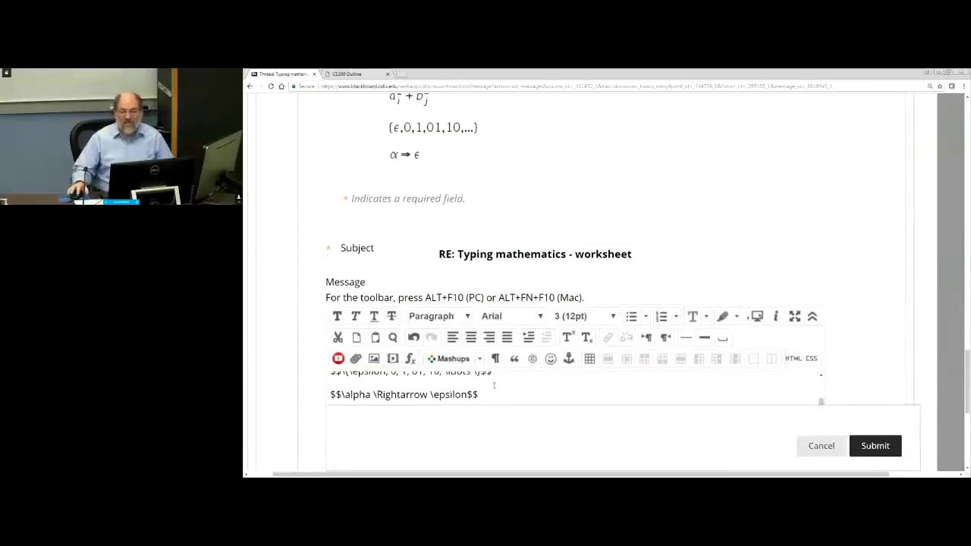
{"action": "scroll", "coordinate": [896, 207], "scroll_direction": "down", "scroll_amount": 1}
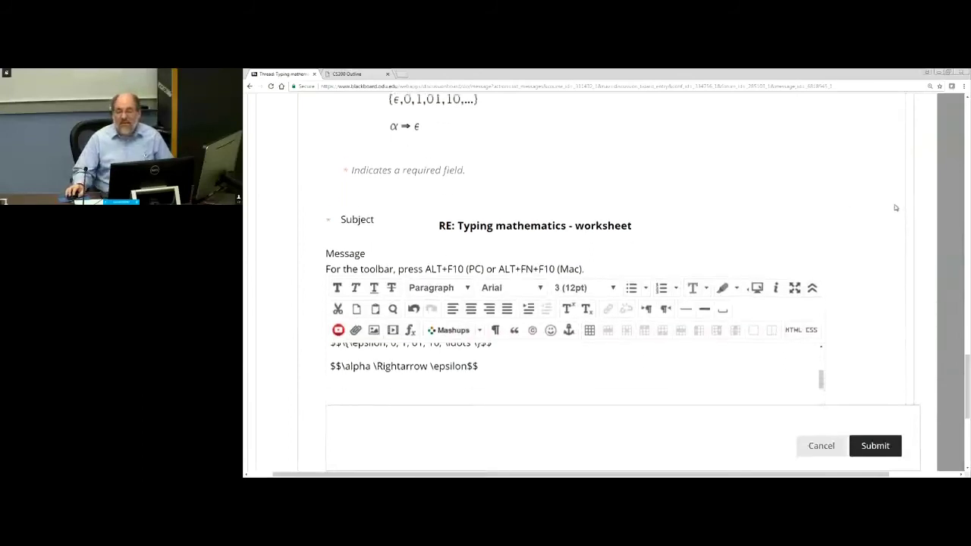
{"action": "scroll", "coordinate": [896, 207], "scroll_direction": "down", "scroll_amount": 2}
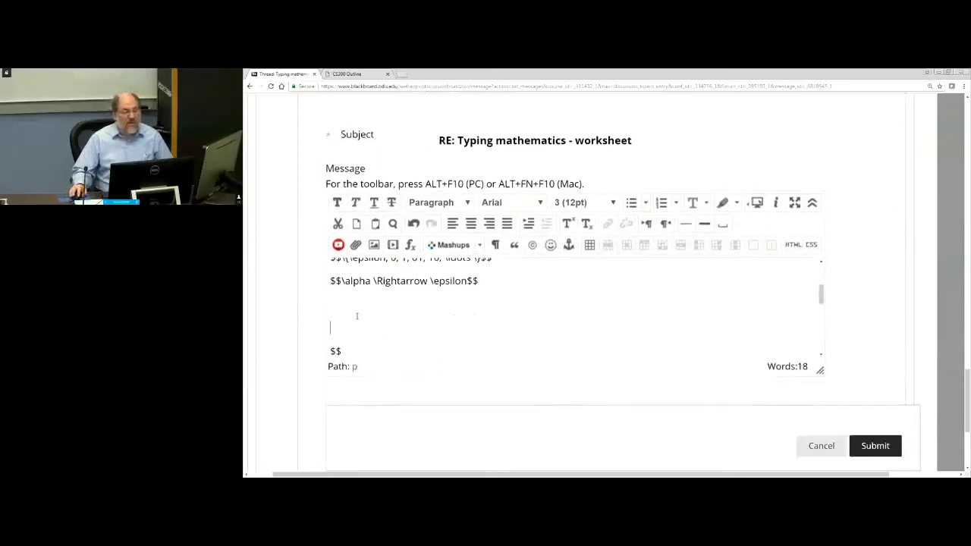
{"action": "key", "text": "BackSpace"}
{"action": "key", "text": "BackSpace"}
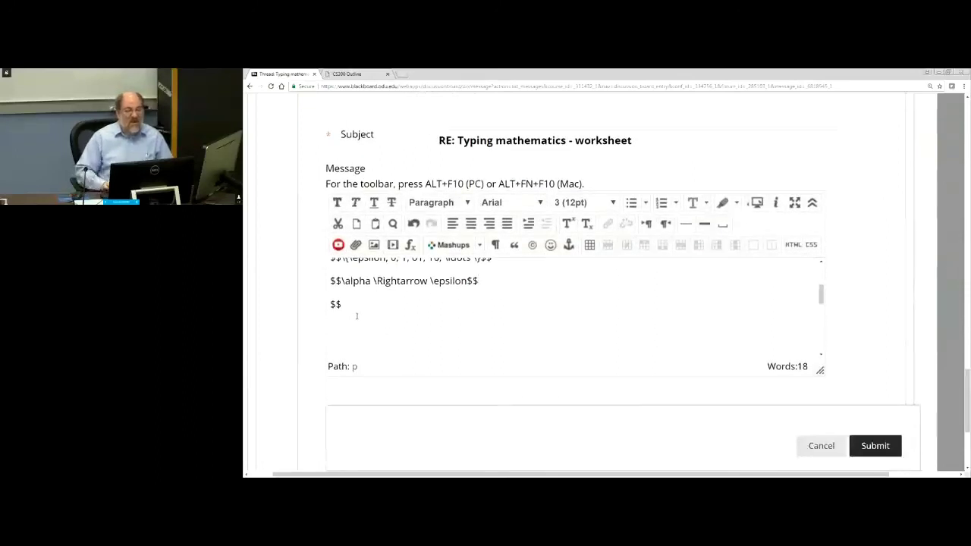
{"action": "type", "text": "x "}
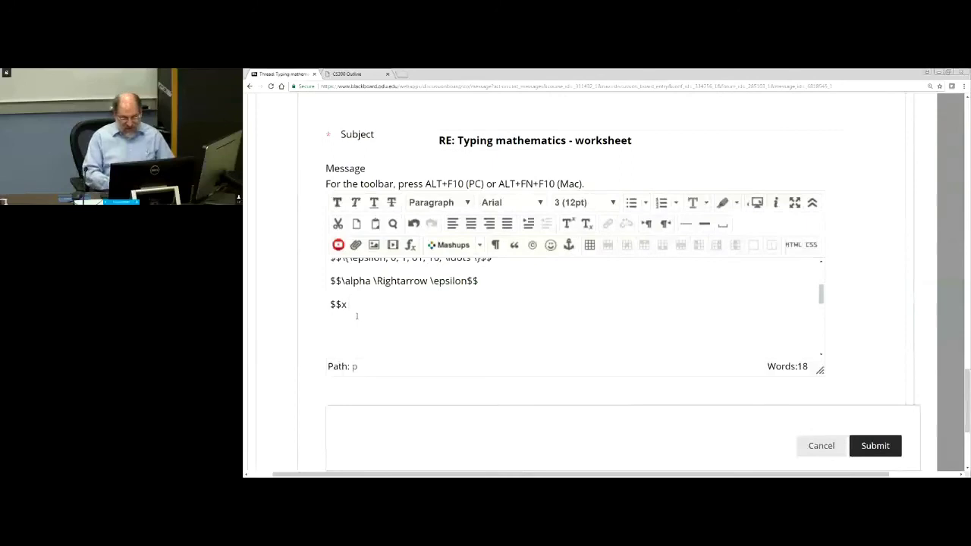
{"action": "type", "text": "> 0"}
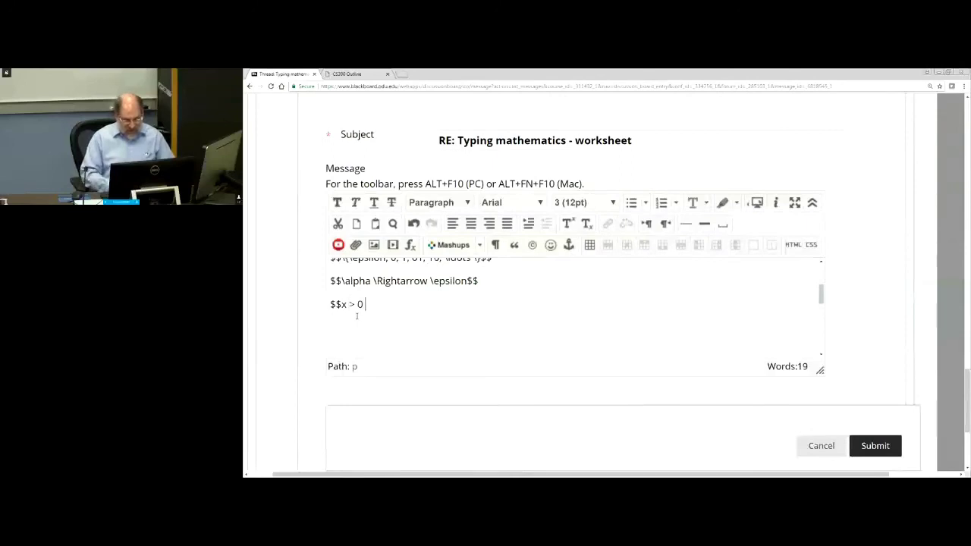
{"action": "type", "text": " and "}
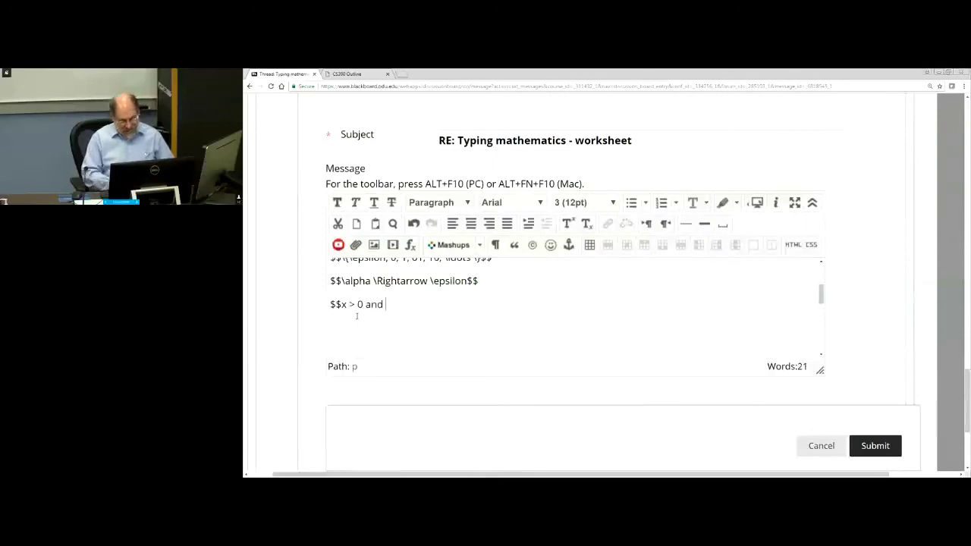
{"action": "type", "text": "y <"}
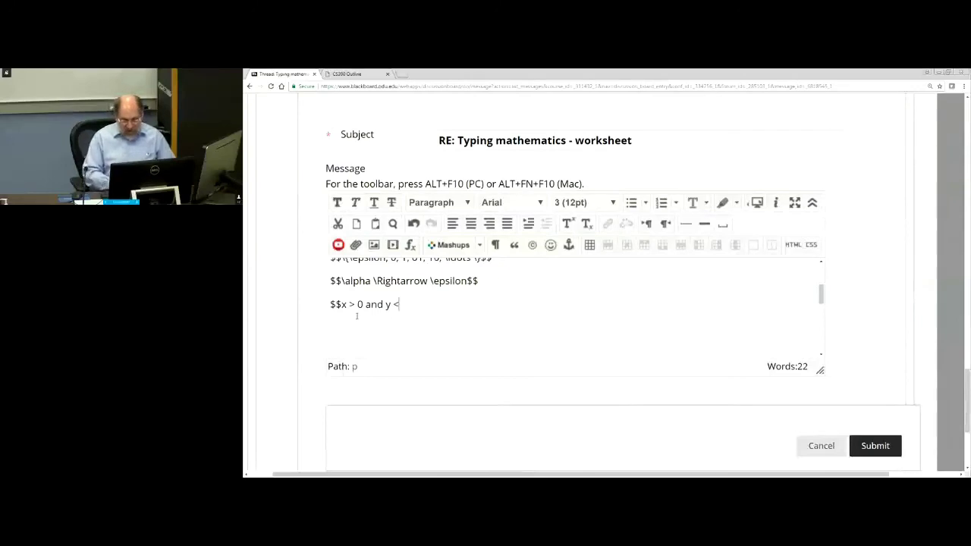
{"action": "type", "text": "= 0"}
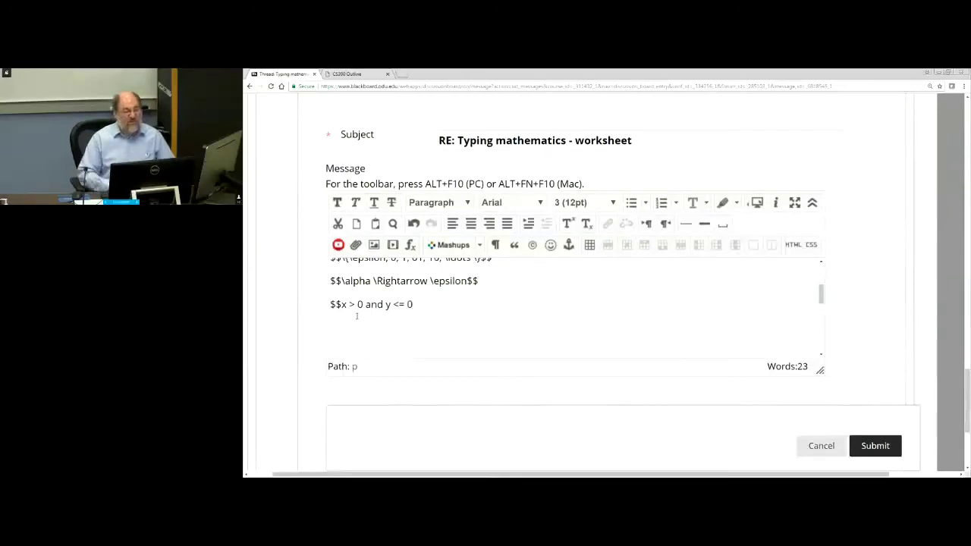
{"action": "type", "text": "$$"}
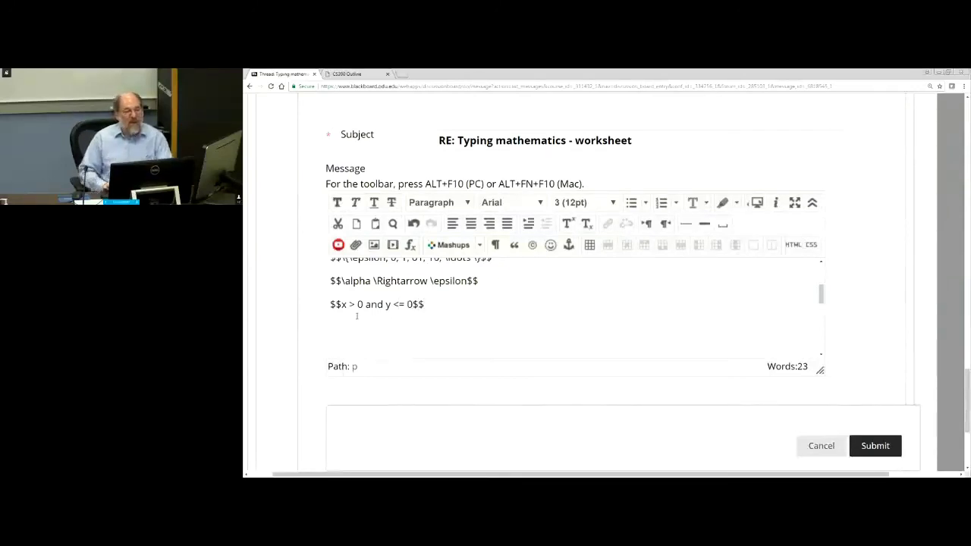
Change the new line to $$x > 0 \wedge y \leq 0$$ and resubmit the reply
{"action": "key", "text": "Left"}
{"action": "key", "text": "Left"}
{"action": "key", "text": "Left"}
{"action": "key", "text": "Left"}
{"action": "key", "text": "Left"}
{"action": "key", "text": "Left"}
{"action": "key", "text": "Left"}
{"action": "key", "text": "Left"}
{"action": "key", "text": "Left"}
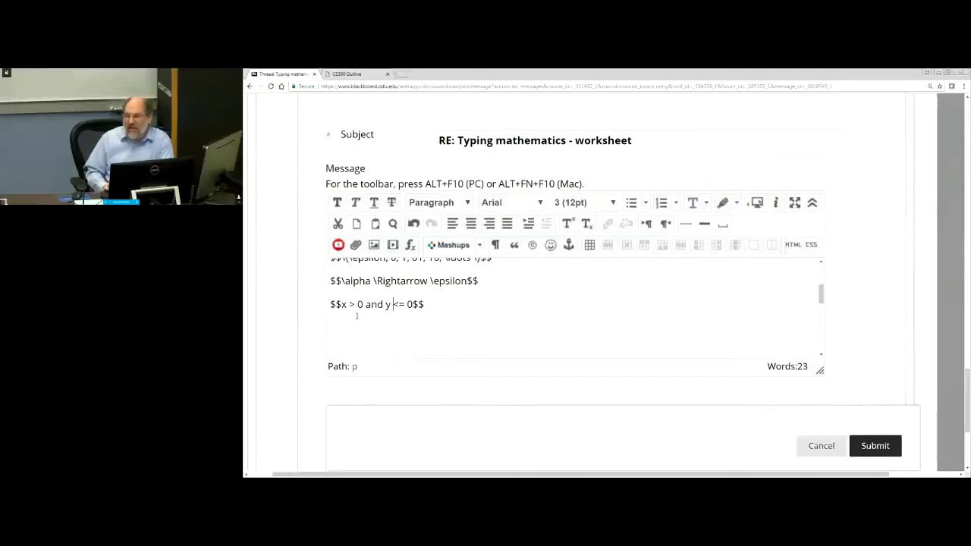
{"action": "key", "text": "Right"}
{"action": "key", "text": "Right"}
{"action": "key", "text": "BackSpace"}
{"action": "key", "text": "BackSpace"}
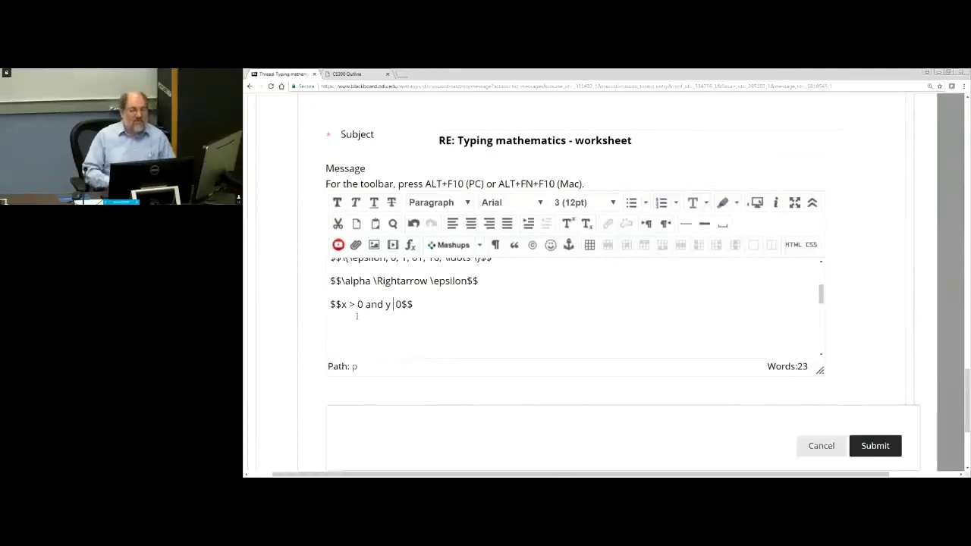
{"action": "type", "text": "\\leq"}
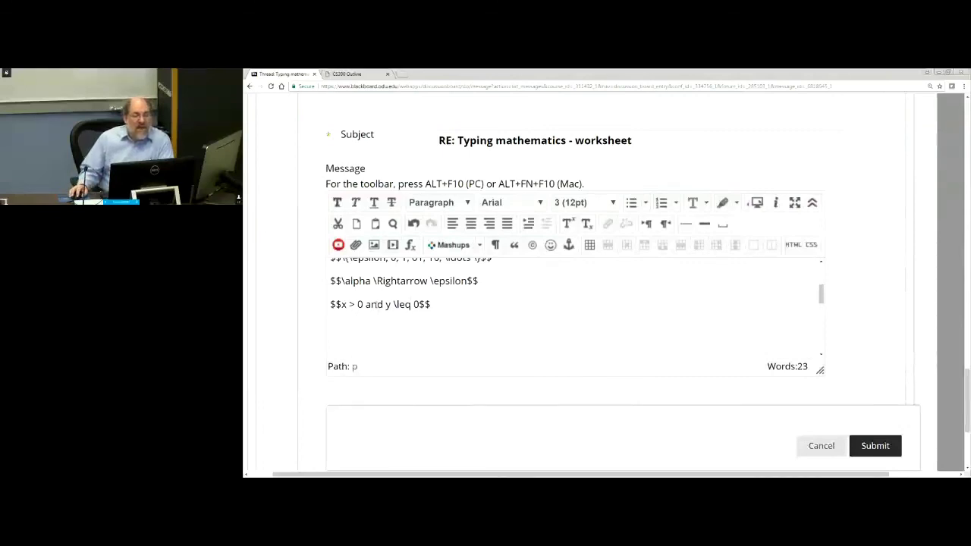
{"action": "double_click", "coordinate": [377, 304]}
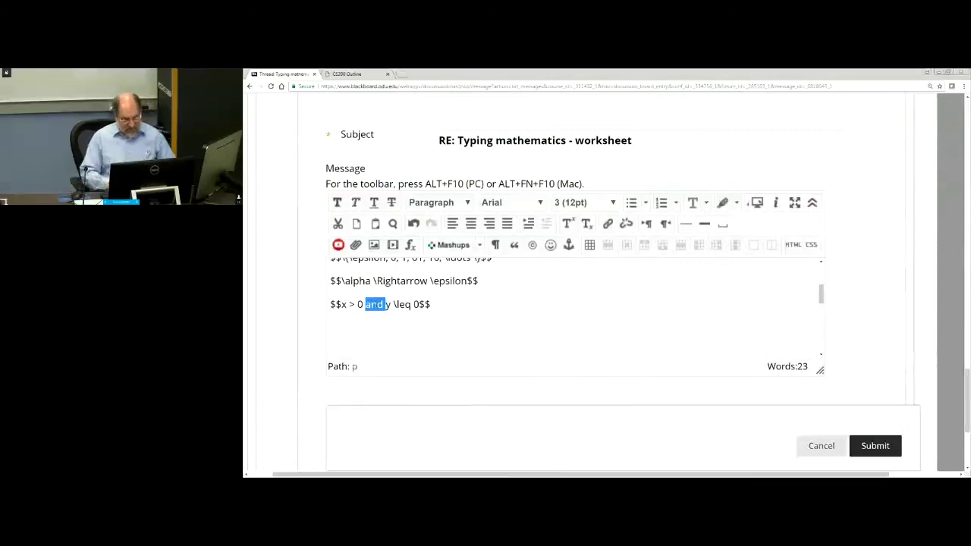
{"action": "type", "text": "\\wedge"}
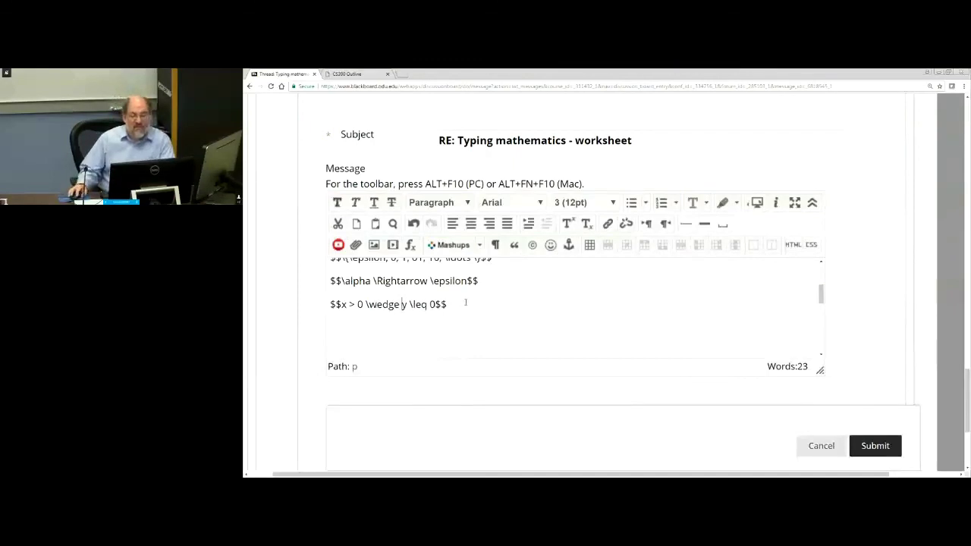
{"action": "left_click", "coordinate": [874, 446]}
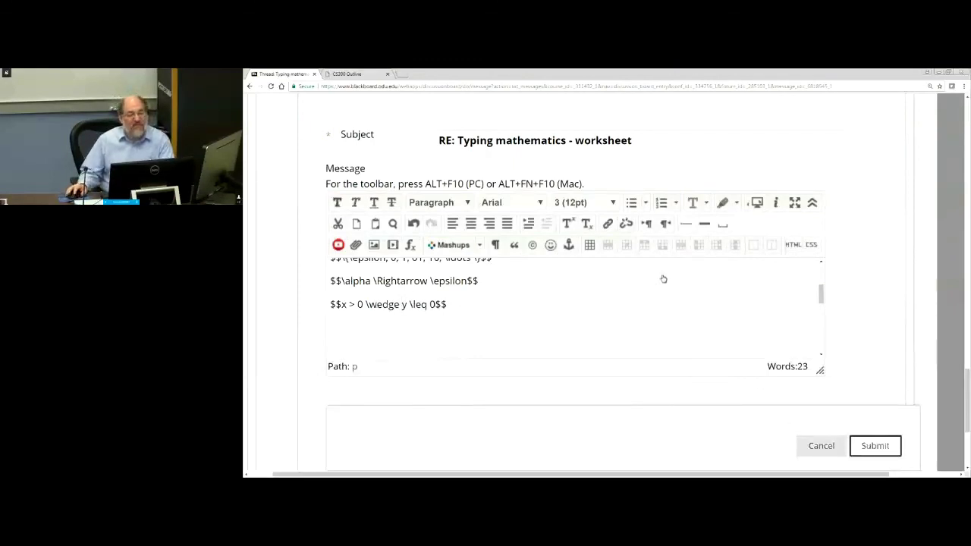